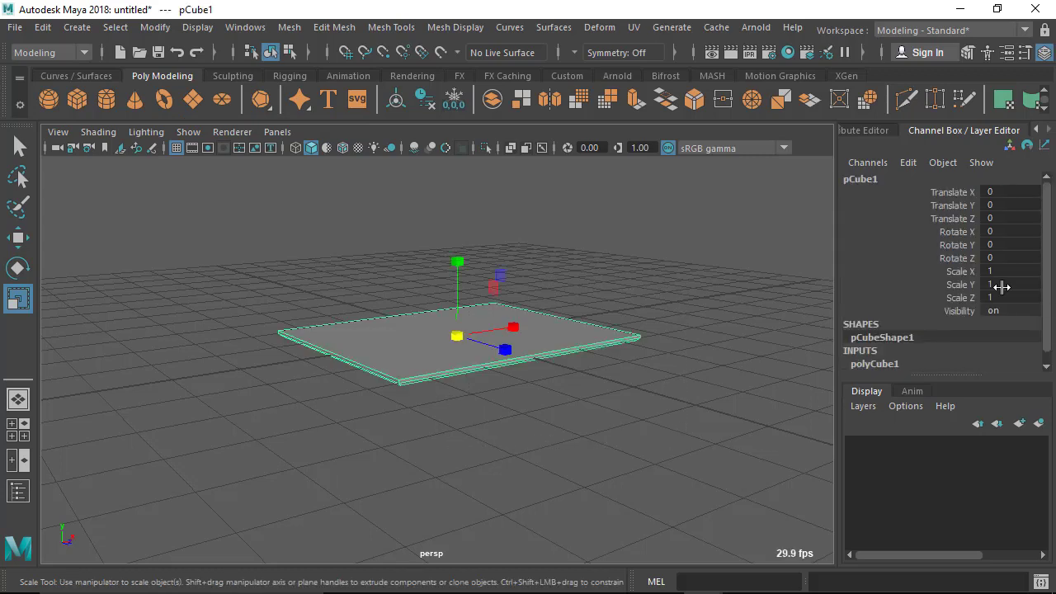
# Examine the thin cube slab's creation parameters, including its width, height, depth and subdivisions
pyautogui.scroll(-1, 1002, 286)
pyautogui.click(868, 355)
pyautogui.scroll(-3, 971, 330)
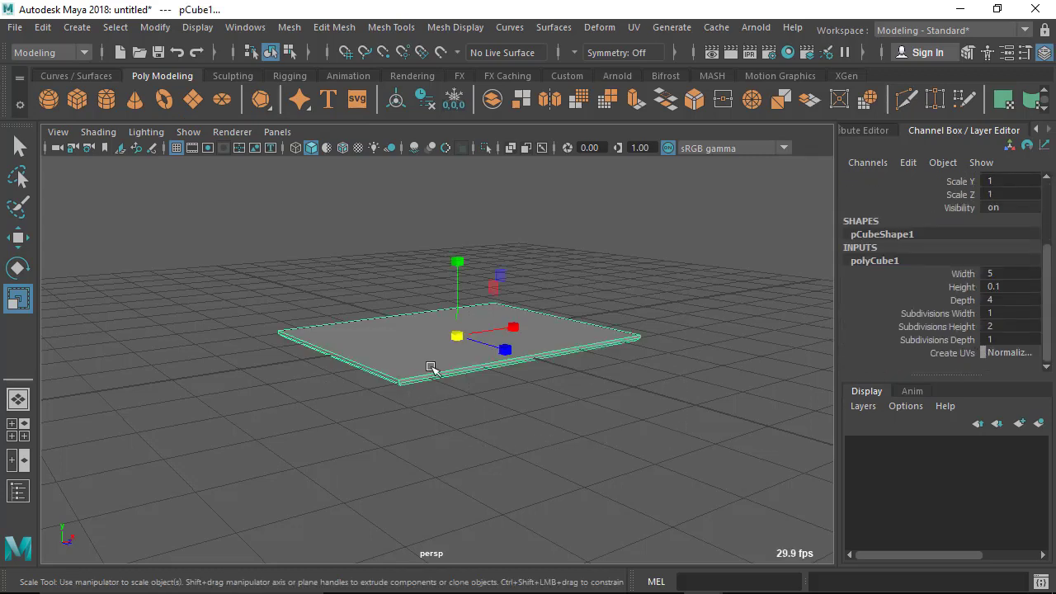
pyautogui.scroll(2, 448, 394)
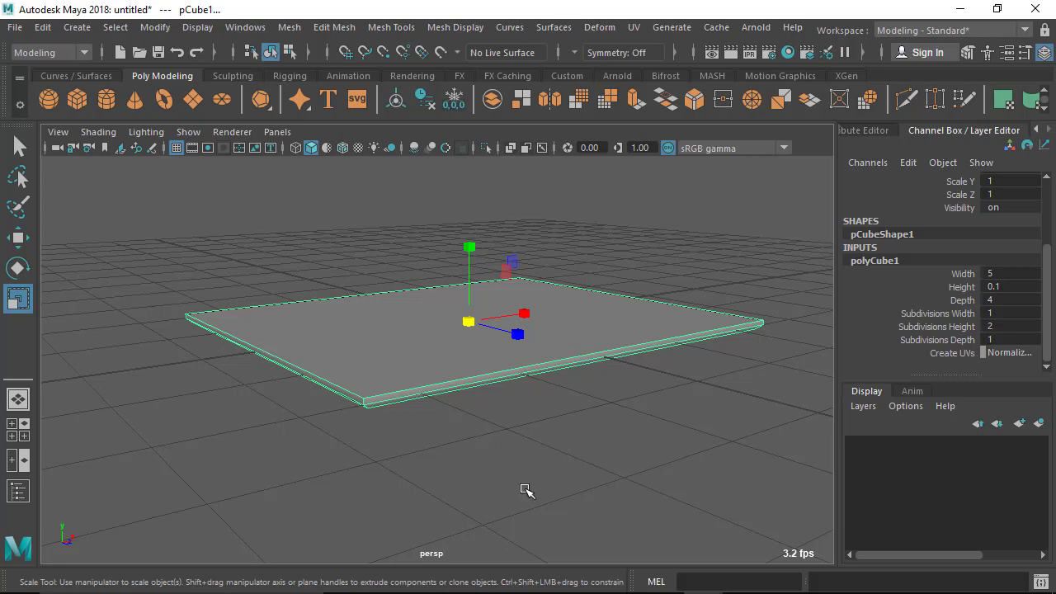
pyautogui.click(527, 490)
pyautogui.scroll(2, 559, 448)
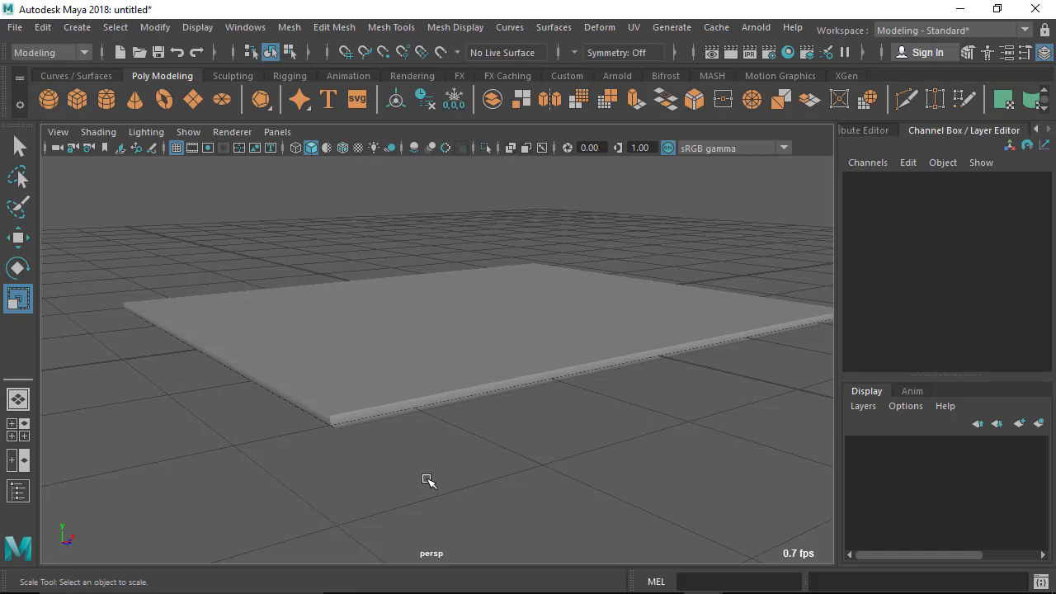
pyautogui.moveTo(424, 499); pyautogui.dragTo(373, 378)
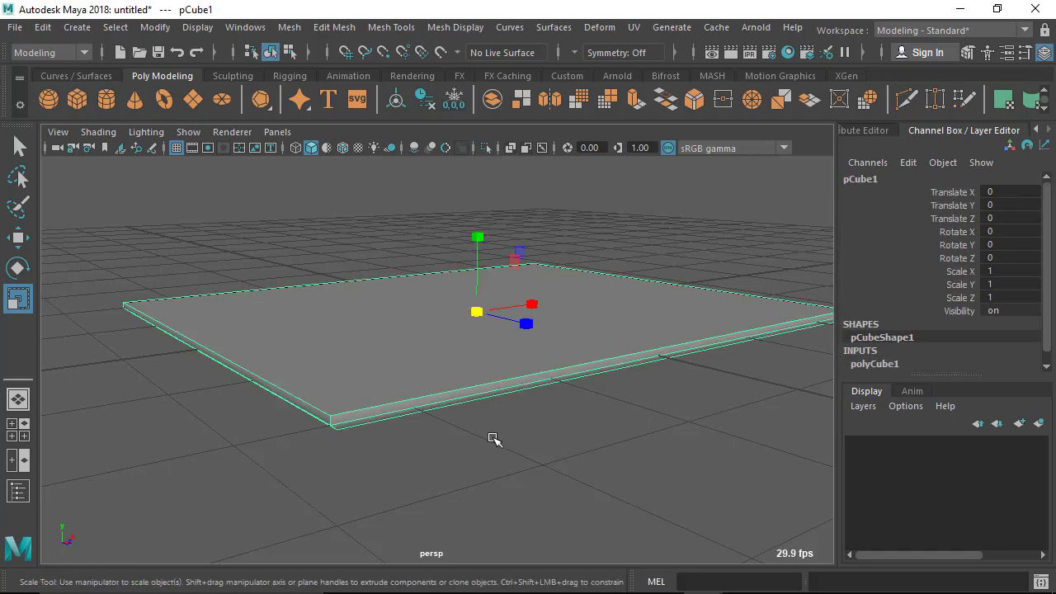
# Switch to the dining table reference image in Photos and examine the tabletop's edges and front corner
pyautogui.click(664, 578)
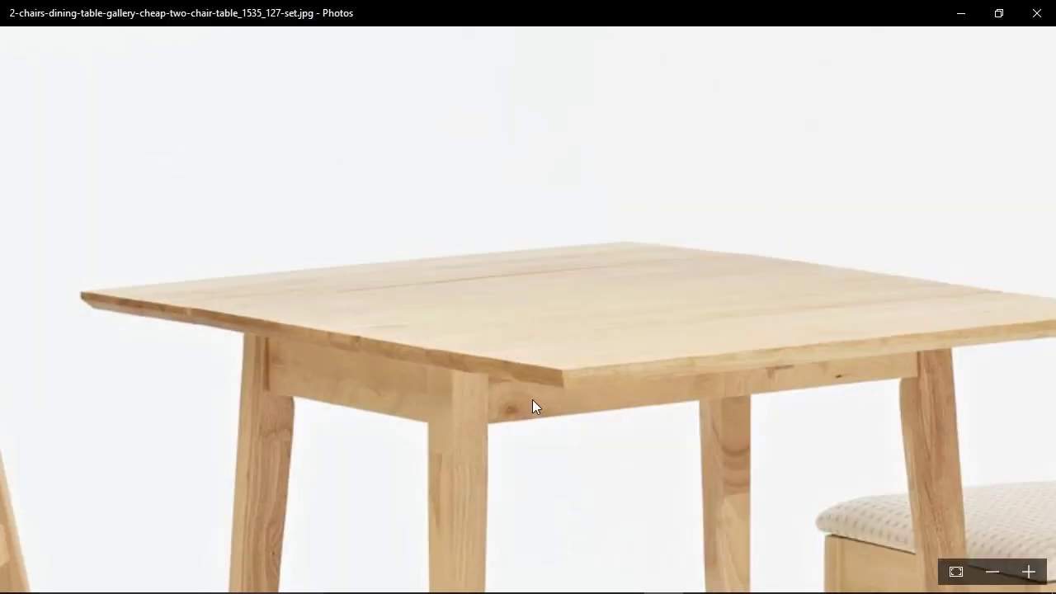
pyautogui.moveTo(533, 400); pyautogui.dragTo(465, 386)
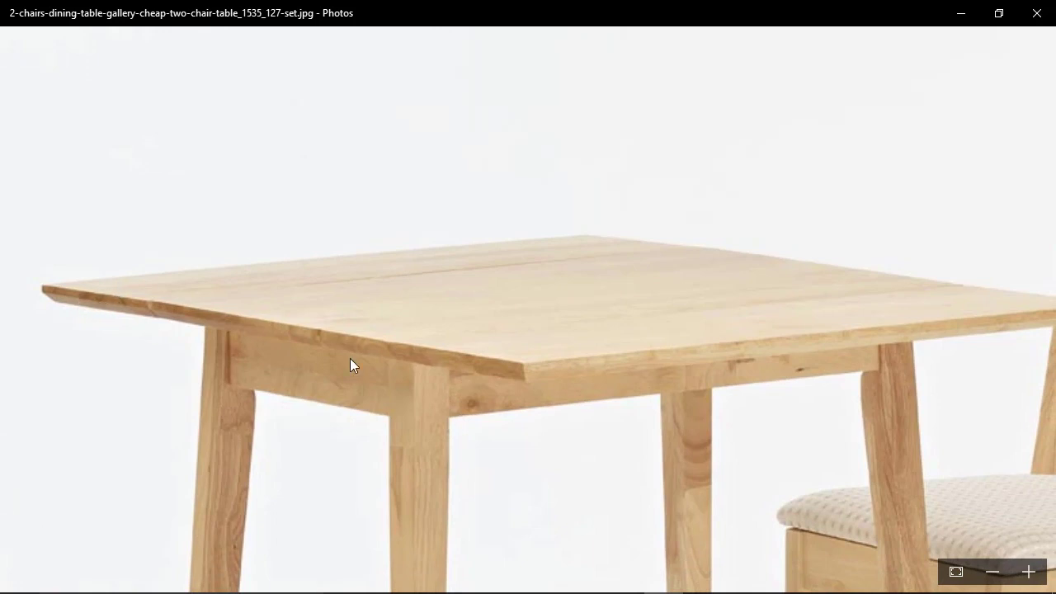
pyautogui.moveTo(350, 365); pyautogui.dragTo(340, 258)
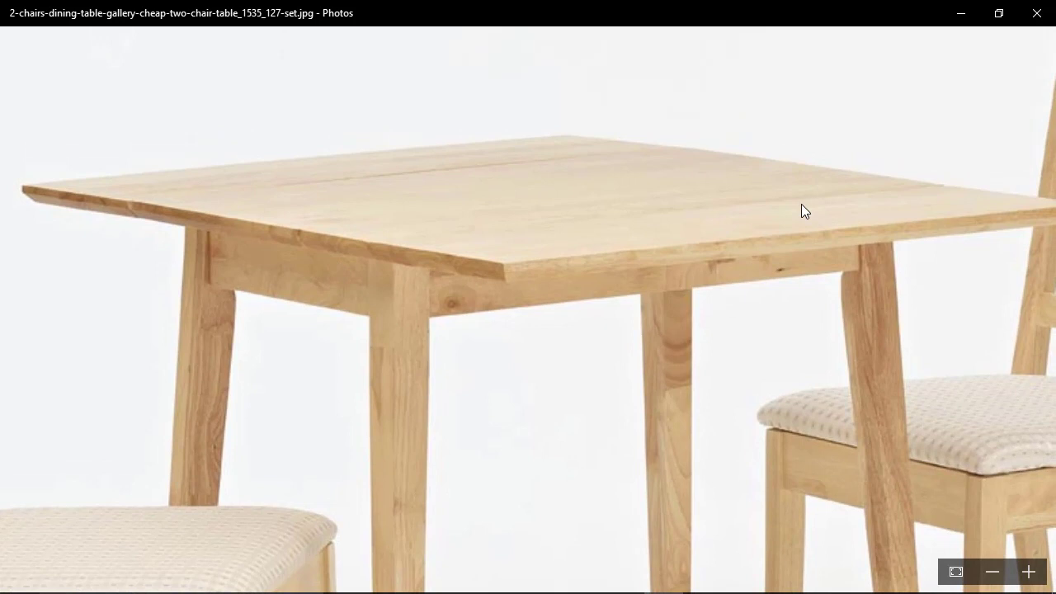
pyautogui.moveTo(801, 204); pyautogui.dragTo(765, 217)
pyautogui.moveTo(472, 285); pyautogui.dragTo(507, 296)
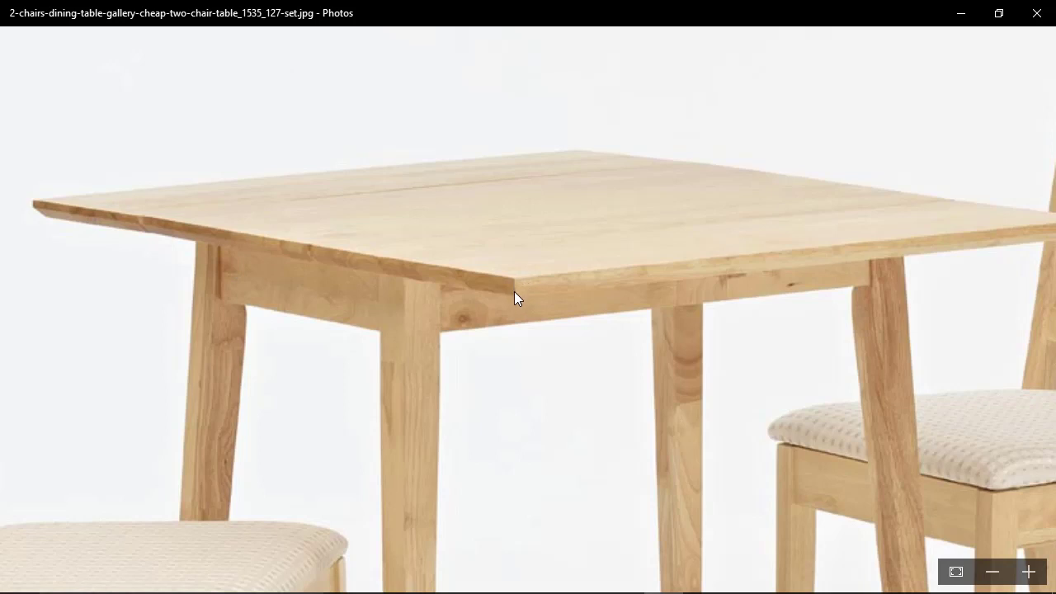
pyautogui.scroll(1, 523, 268)
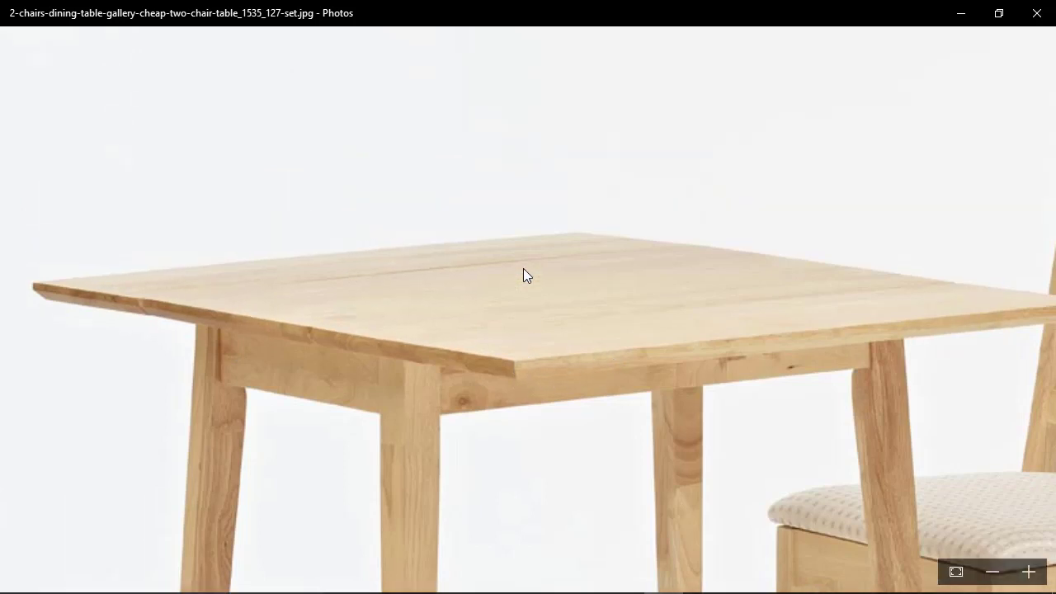
pyautogui.scroll(-1, 539, 372)
pyautogui.scroll(1, 566, 302)
pyautogui.scroll(1, 486, 293)
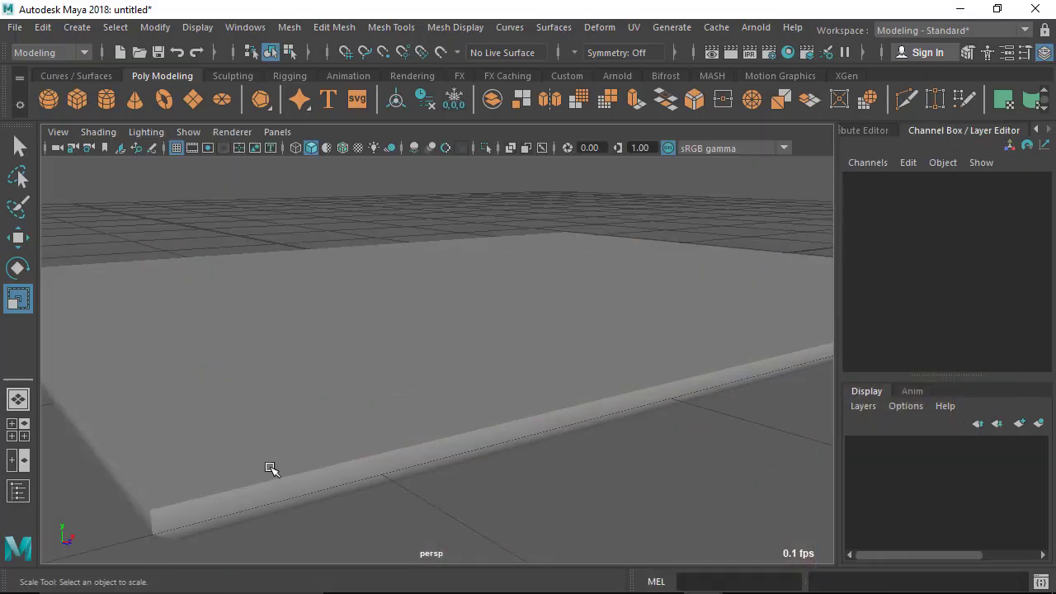
# Switch to Maya and examine the slab's sharp front corner and side edges up close
pyautogui.keyDown('alt'); pyautogui.moveTo(311, 454); pyautogui.dragTo(445, 349); pyautogui.keyUp('alt')
pyautogui.keyDown('alt'); pyautogui.moveTo(446, 349); pyautogui.dragTo(371, 419, button='middle'); pyautogui.keyUp('alt')
pyautogui.keyDown('alt'); pyautogui.moveTo(371, 419); pyautogui.dragTo(388, 426, button='right'); pyautogui.keyUp('alt')
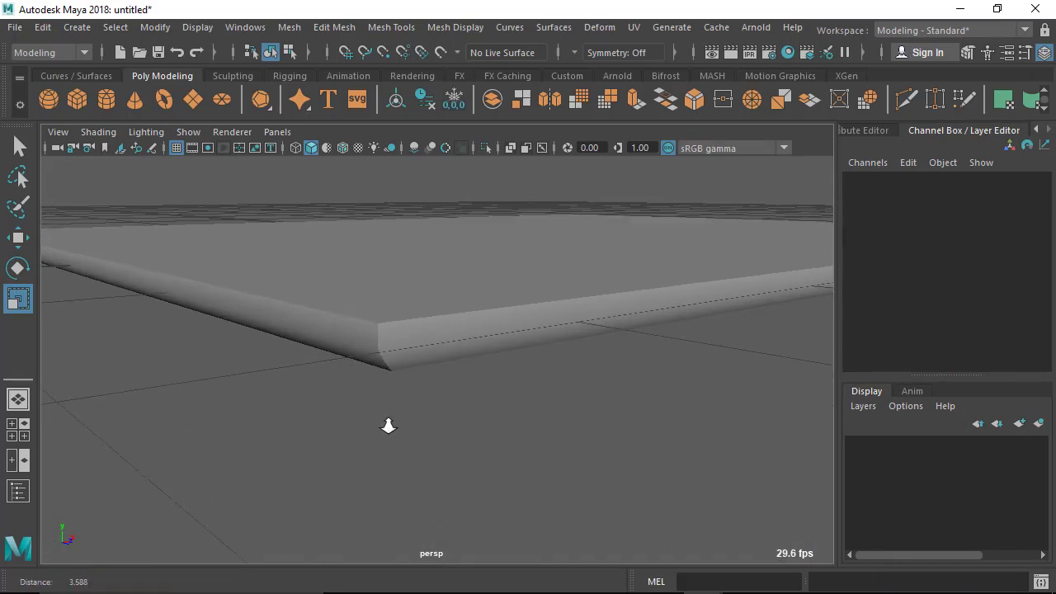
pyautogui.keyDown('alt'); pyautogui.moveTo(389, 425); pyautogui.dragTo(335, 358); pyautogui.keyUp('alt')
pyautogui.click(347, 342)
pyautogui.click(372, 405)
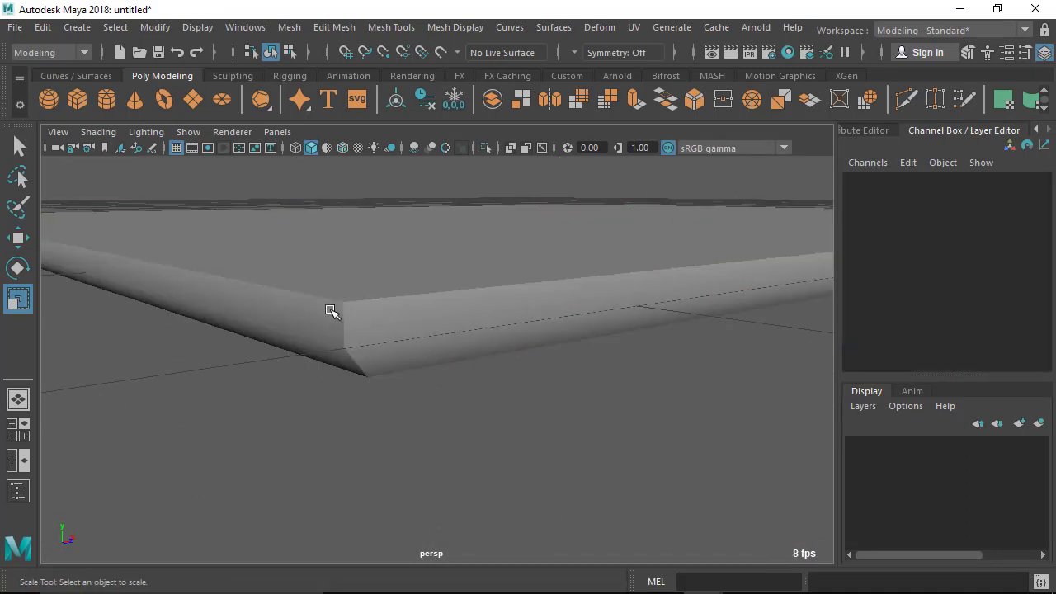
pyautogui.scroll(1, 303, 317)
pyautogui.scroll(-1, 297, 331)
pyautogui.click(364, 330)
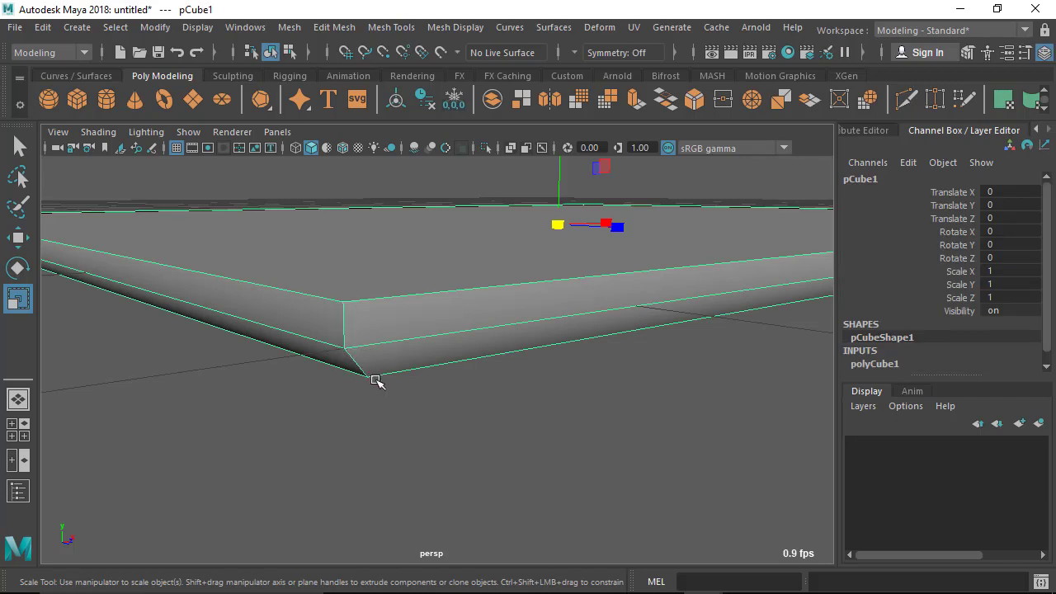
pyautogui.click(361, 394)
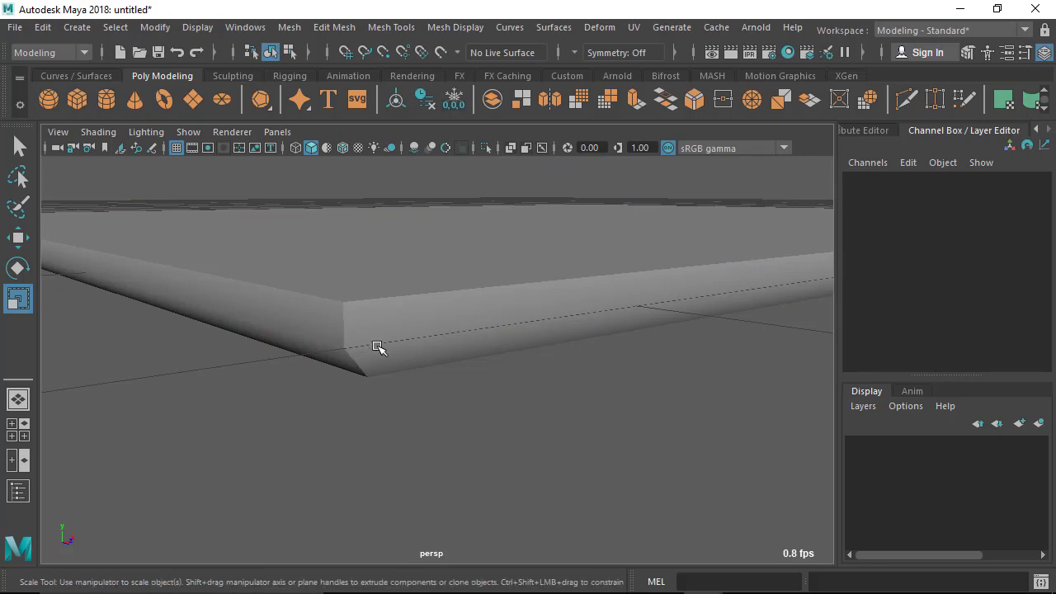
pyautogui.click(377, 346)
pyautogui.scroll(-3, 392, 367)
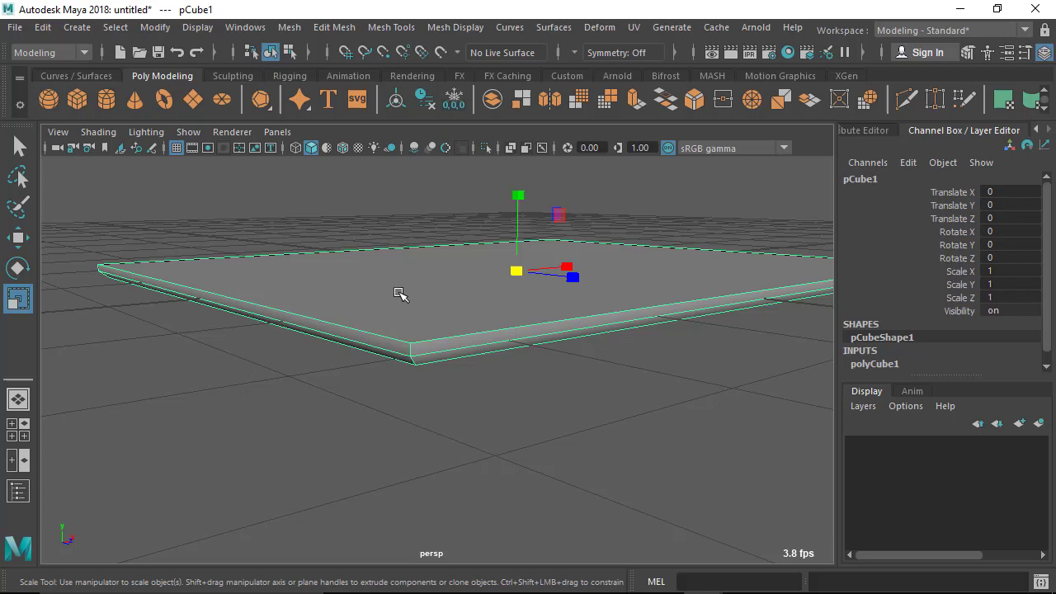
# Switch the slab to edge selection mode and select all of its edges
pyautogui.click(333, 27)
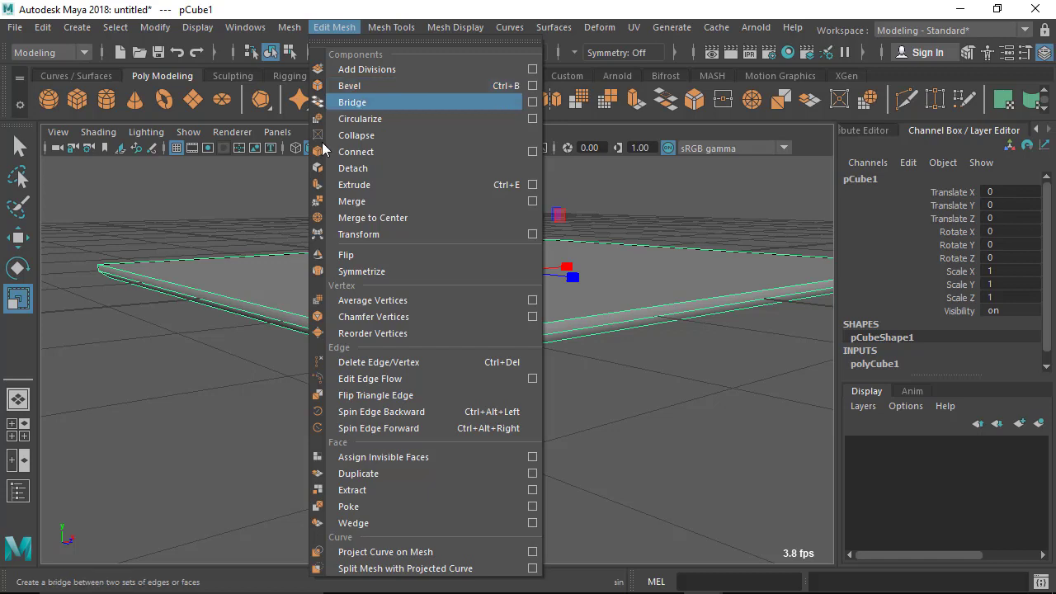
pyautogui.click(357, 86)
pyautogui.click(134, 437)
pyautogui.moveTo(445, 328); pyautogui.dragTo(444, 57, button='right')
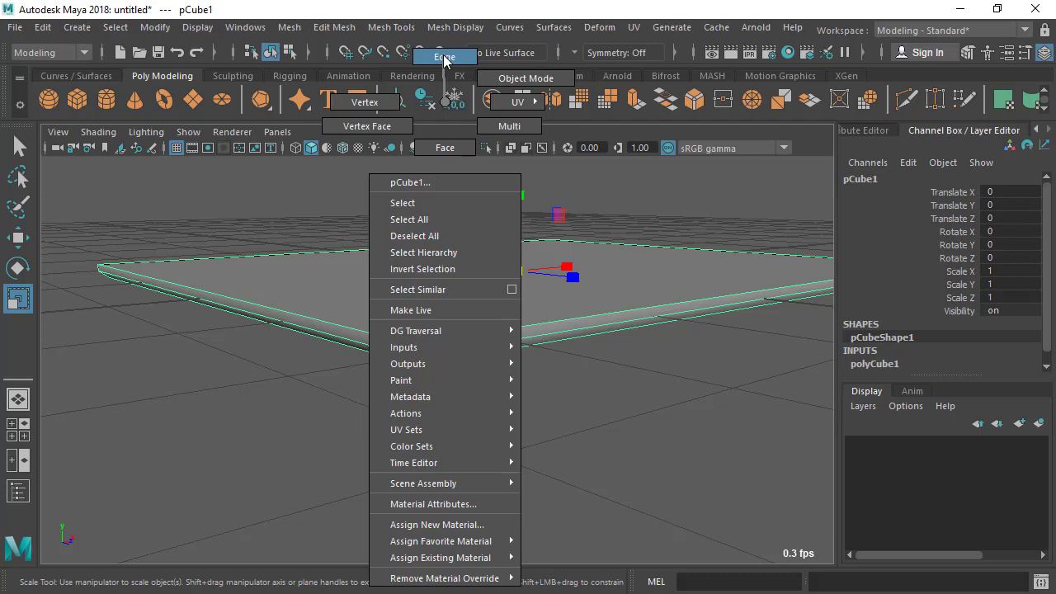
pyautogui.moveTo(445, 57); pyautogui.dragTo(445, 56, button='right')
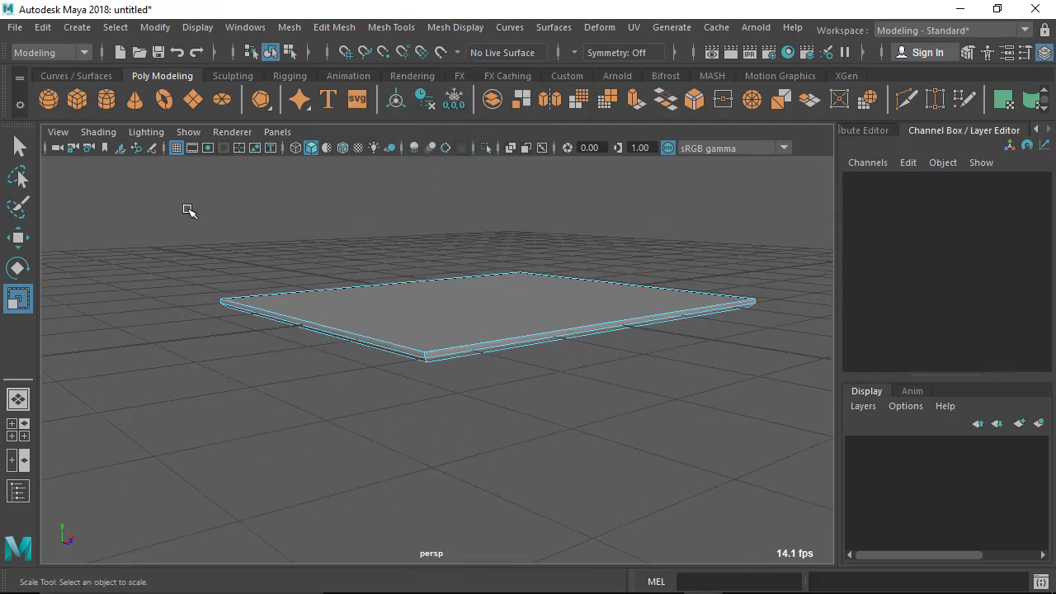
pyautogui.moveTo(188, 210); pyautogui.dragTo(808, 420)
pyautogui.scroll(5, 441, 368)
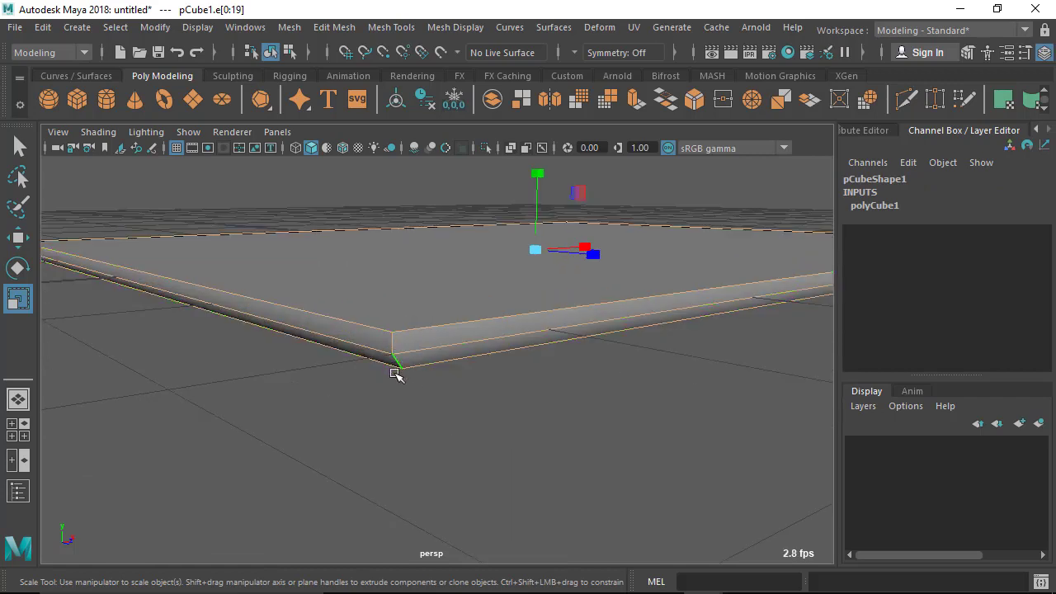
pyautogui.scroll(2, 376, 352)
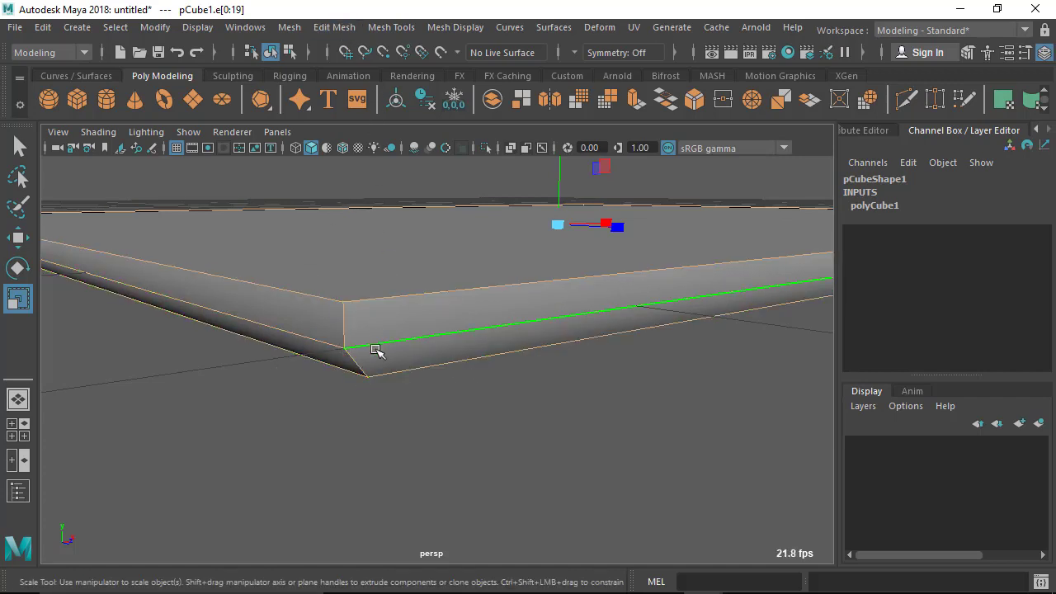
# Bevel the selected slab edges with 3 segments
pyautogui.click(333, 29)
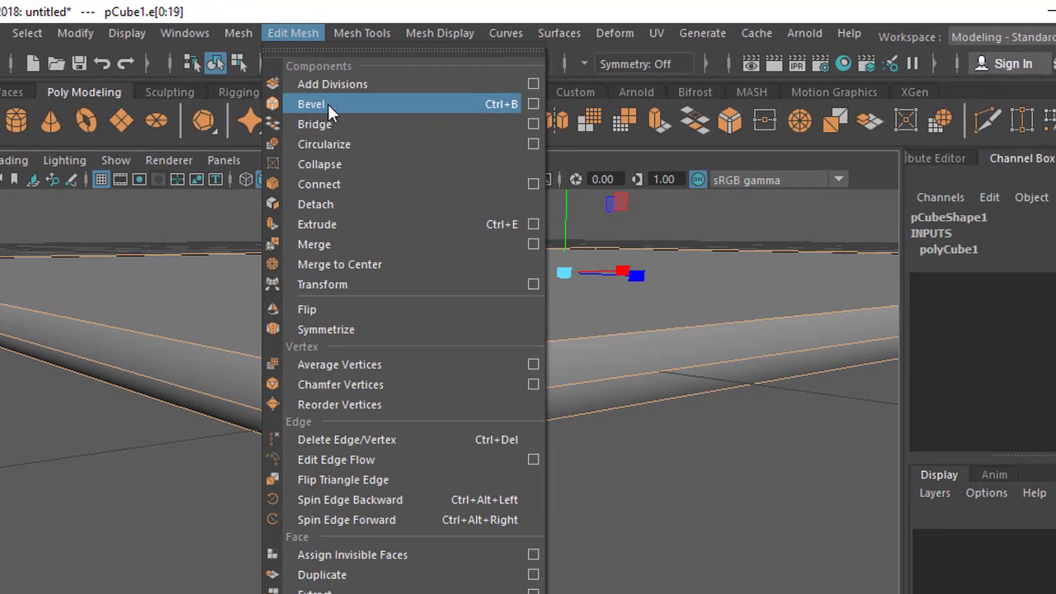
pyautogui.click(327, 104)
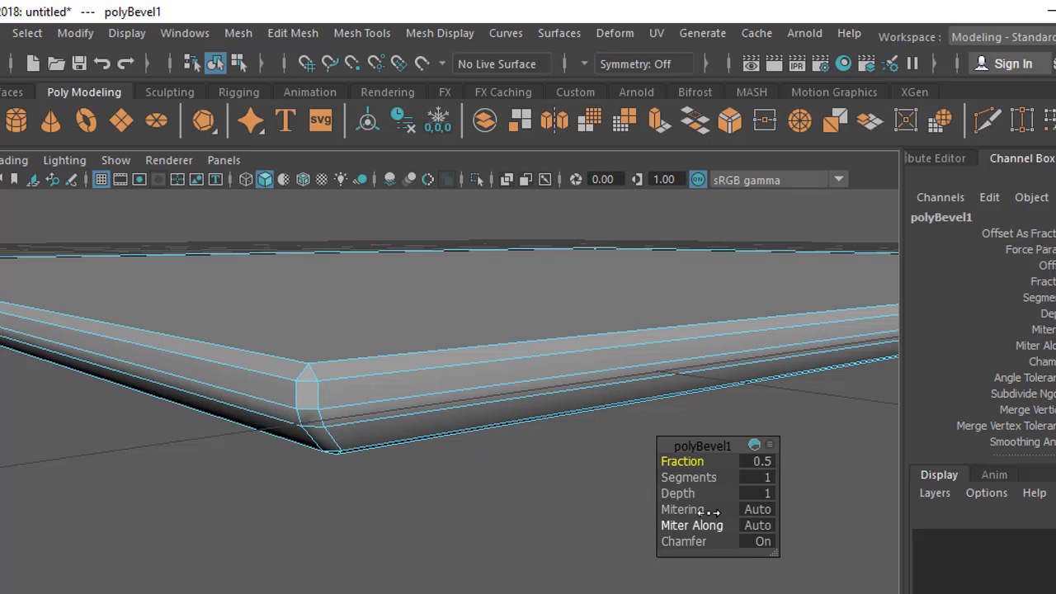
pyautogui.moveTo(701, 447); pyautogui.dragTo(749, 444)
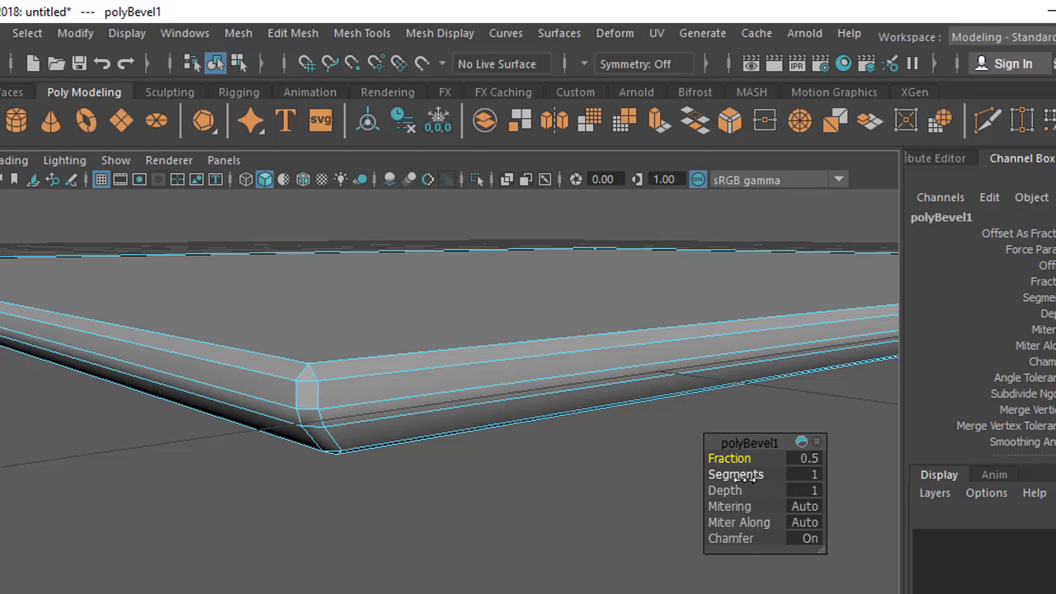
pyautogui.click(803, 471)
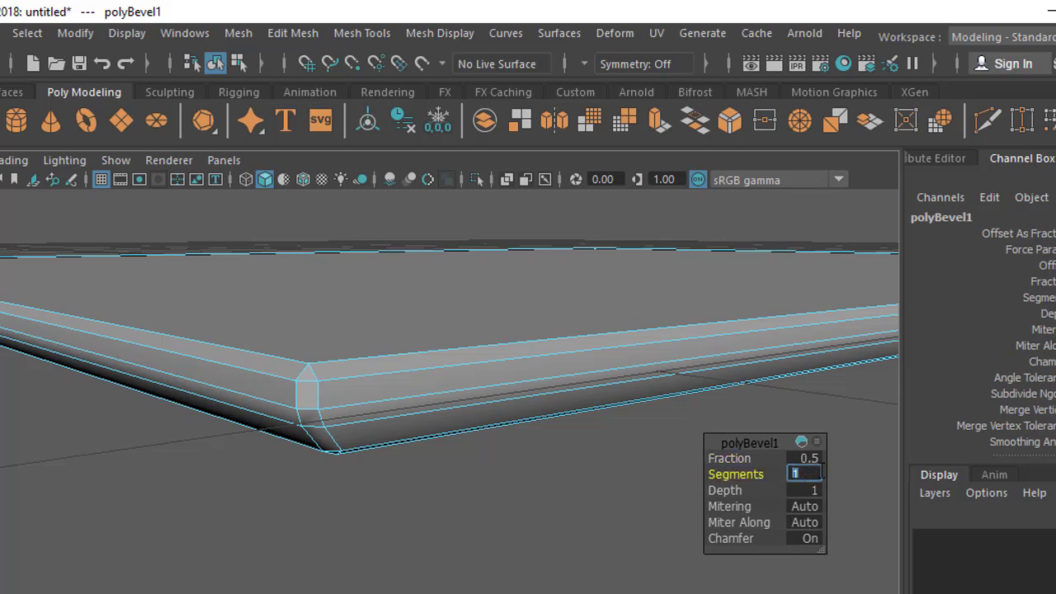
pyautogui.press('Return')
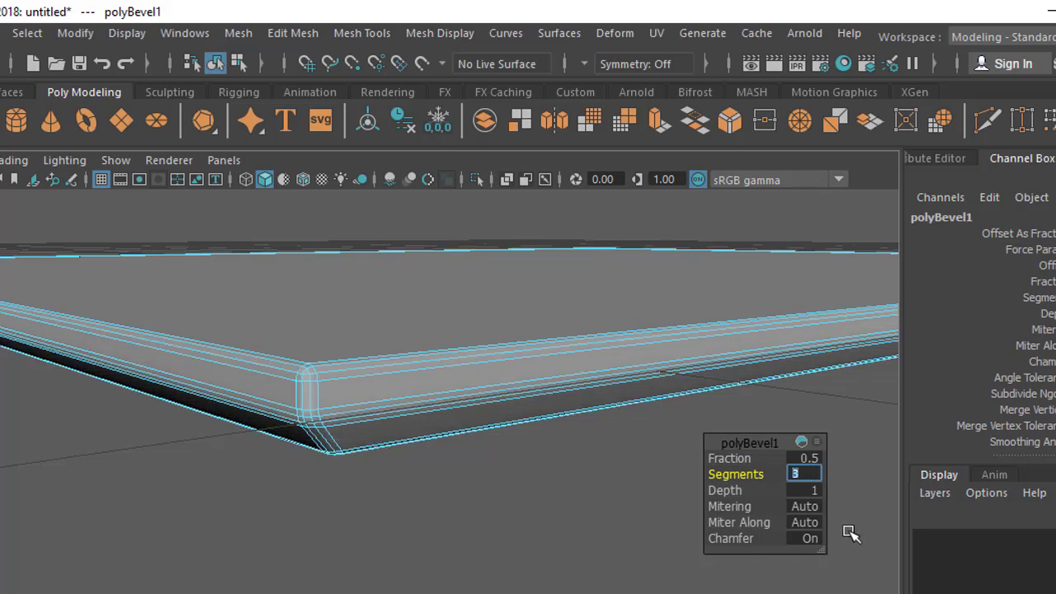
# Examine the bevel segments at the front corner by picking the strip faces one by one in face selection mode
pyautogui.keyDown('alt'); pyautogui.moveTo(307, 404); pyautogui.dragTo(330, 451, button='right'); pyautogui.keyUp('alt')
pyautogui.keyDown('alt'); pyautogui.moveTo(330, 450); pyautogui.dragTo(365, 450, button='middle'); pyautogui.keyUp('alt')
pyautogui.keyDown('alt'); pyautogui.moveTo(365, 450); pyautogui.dragTo(401, 459, button='right'); pyautogui.keyUp('alt')
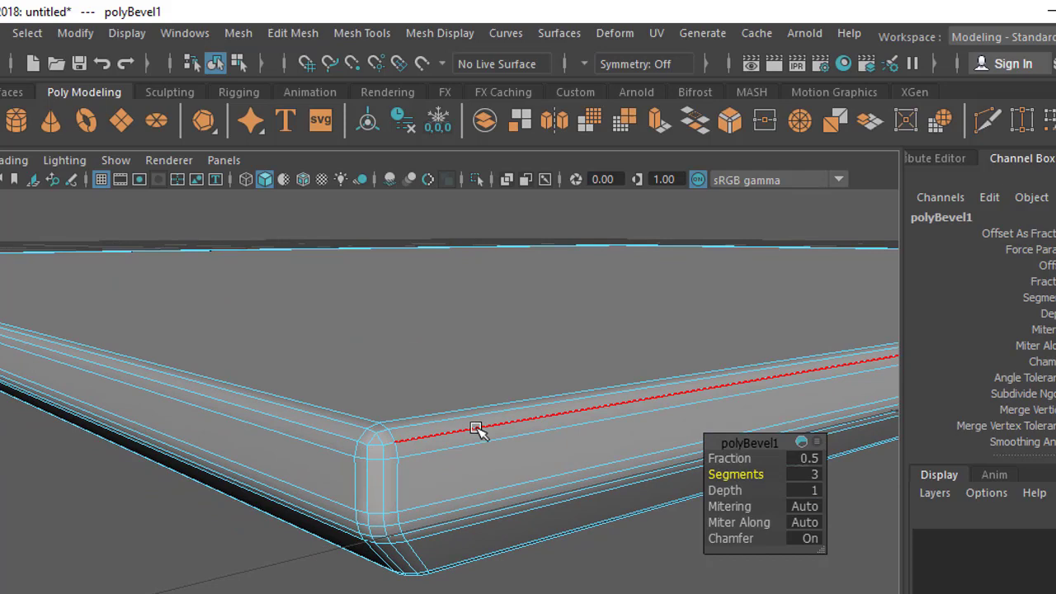
pyautogui.keyDown('alt'); pyautogui.moveTo(479, 427); pyautogui.dragTo(533, 385); pyautogui.keyUp('alt')
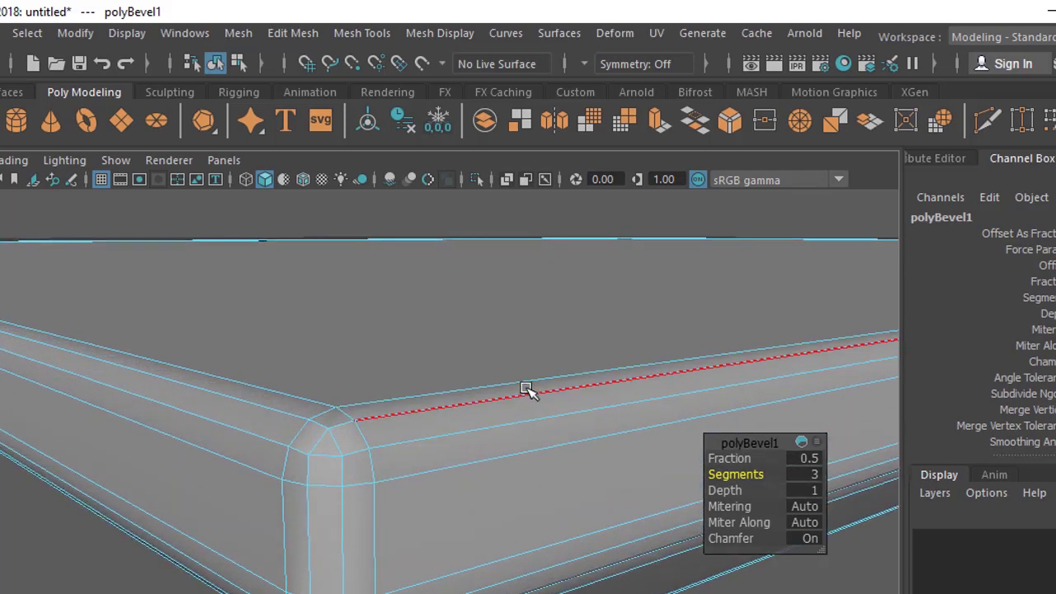
pyautogui.moveTo(527, 387); pyautogui.dragTo(531, 185, button='right')
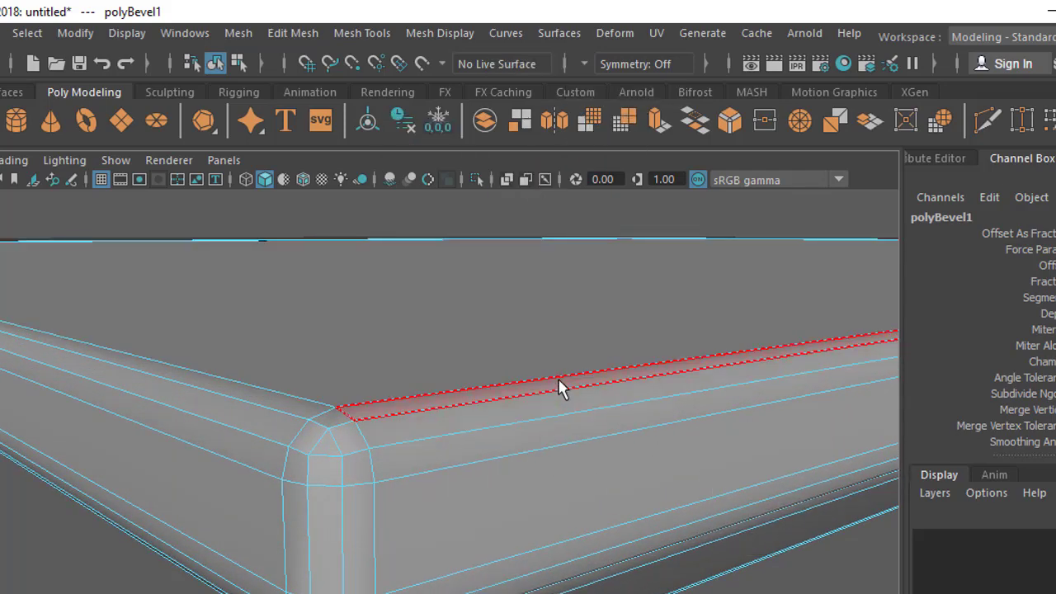
pyautogui.click(560, 383)
pyautogui.click(578, 400)
pyautogui.click(588, 424)
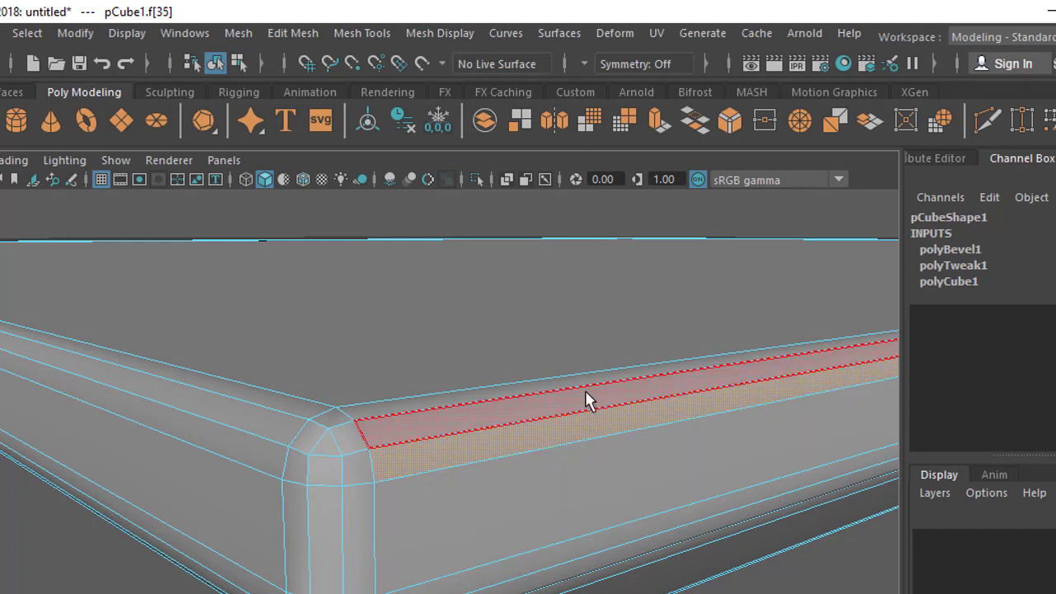
pyautogui.click(585, 391)
pyautogui.click(578, 381)
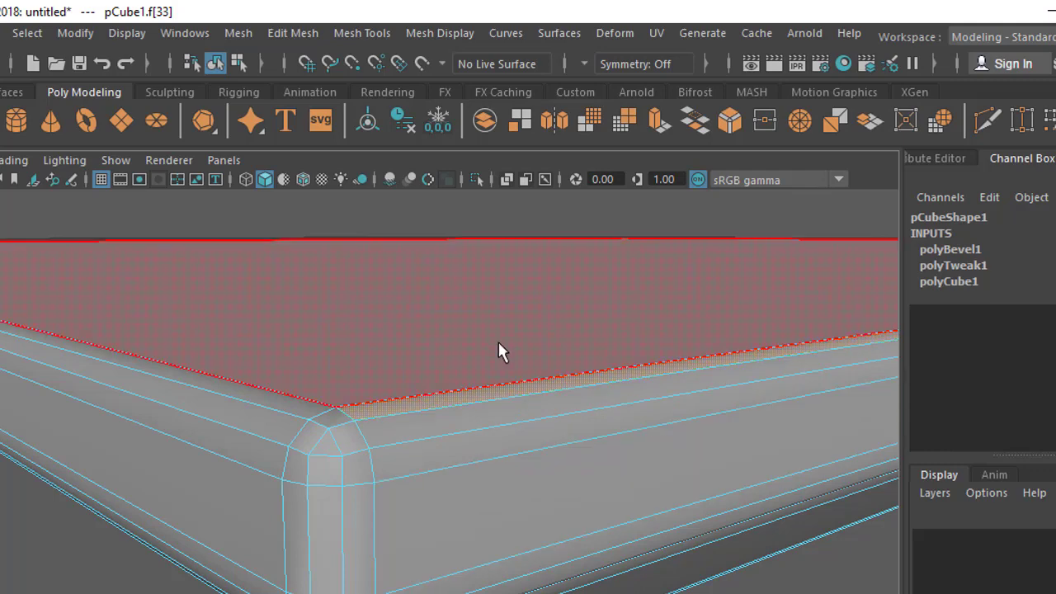
# Return the slab to object mode and clear the selection
pyautogui.scroll(-5, 498, 343)
pyautogui.moveTo(463, 387); pyautogui.dragTo(565, 140, button='right')
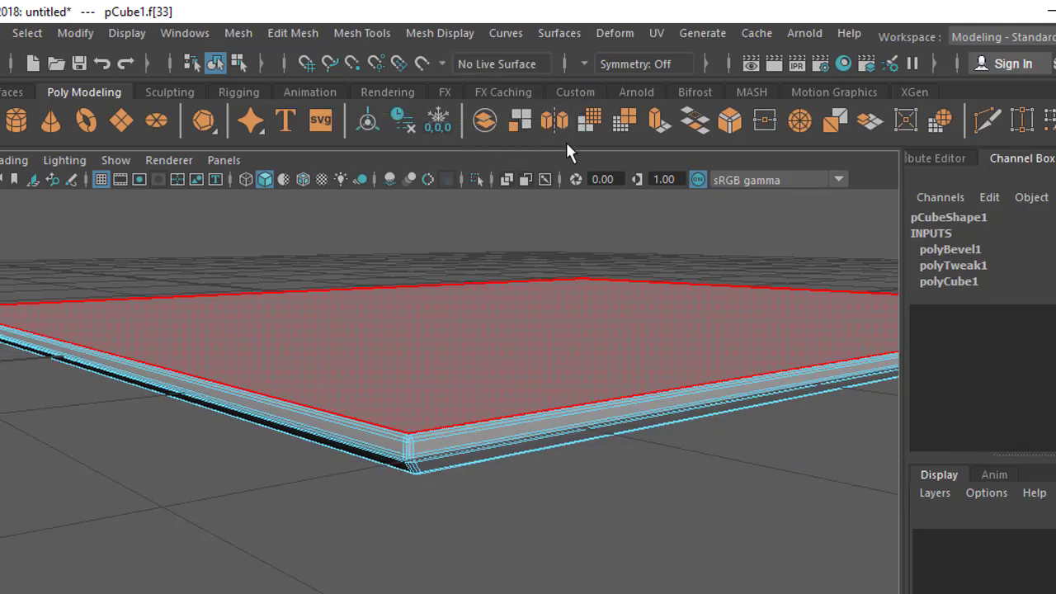
pyautogui.click(599, 489)
pyautogui.scroll(-2, 445, 487)
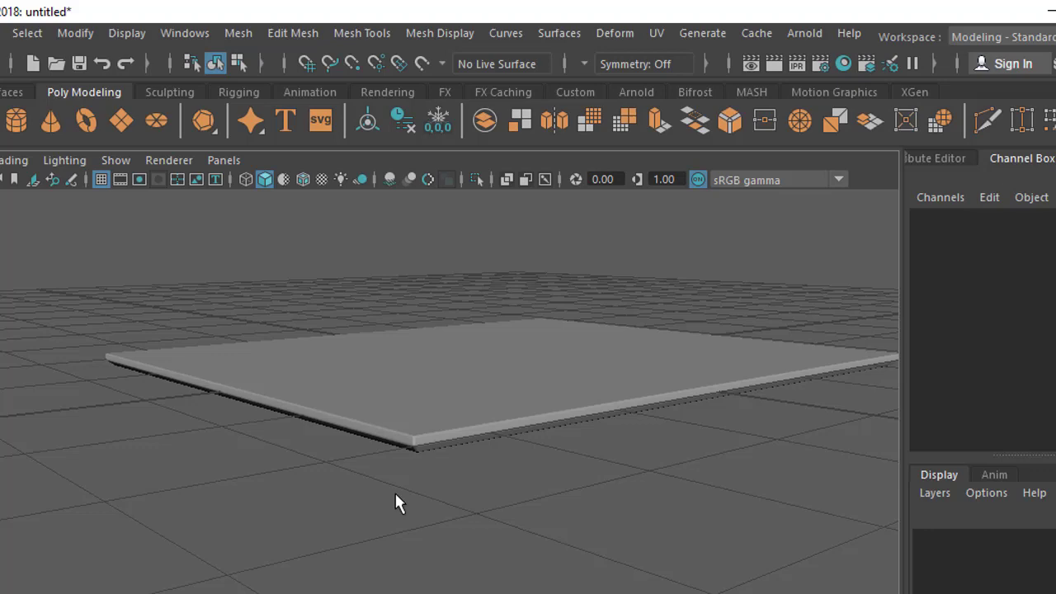
# Examine the bevelled tabletop's rounded edges and corners from several angles and distances
pyautogui.scroll(4, 397, 490)
pyautogui.scroll(-1, 330, 466)
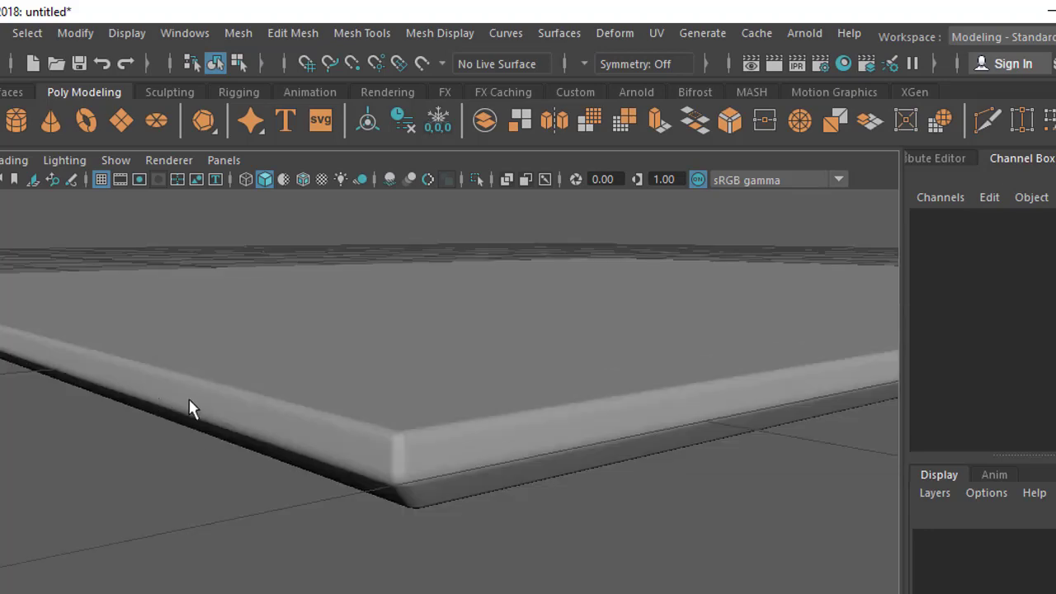
pyautogui.scroll(-3, 537, 440)
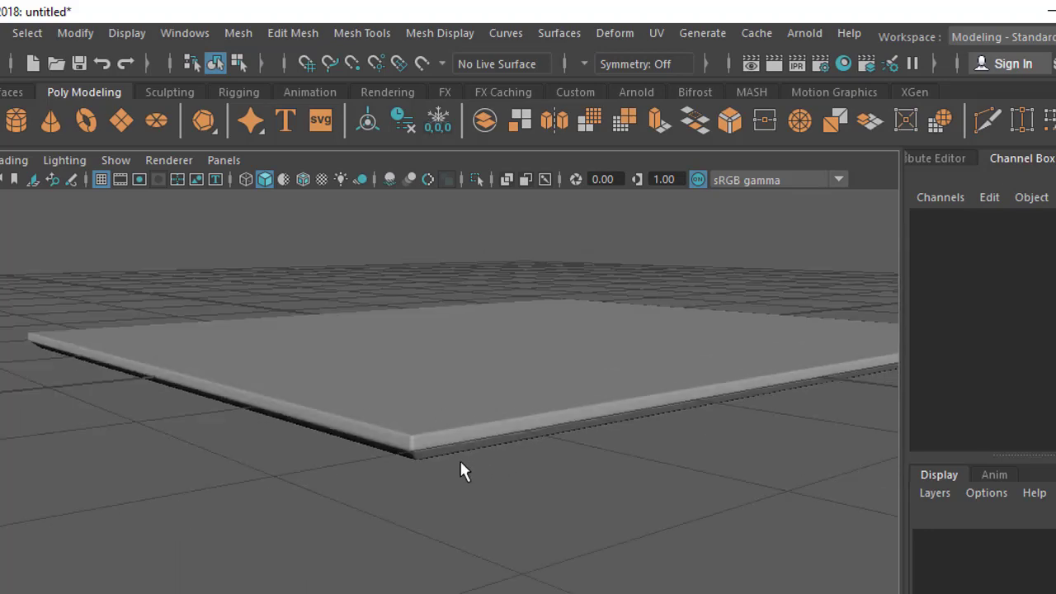
pyautogui.scroll(2, 289, 472)
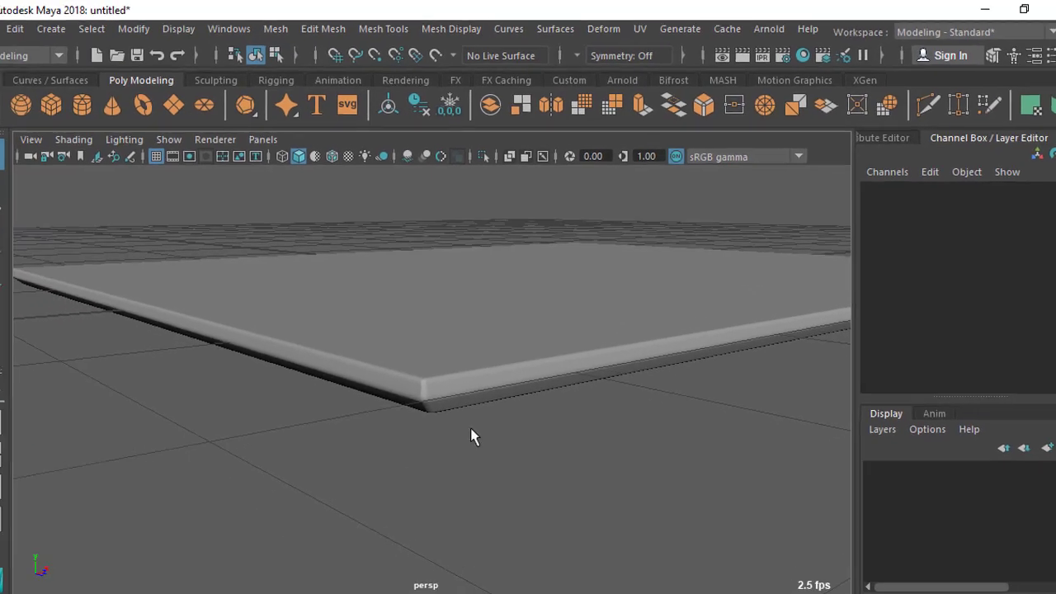
pyautogui.keyDown('alt'); pyautogui.moveTo(451, 490); pyautogui.dragTo(755, 505); pyautogui.keyUp('alt')
pyautogui.scroll(-3, 330, 539)
pyautogui.keyDown('alt'); pyautogui.moveTo(361, 445); pyautogui.dragTo(169, 464); pyautogui.keyUp('alt')
pyautogui.scroll(3, 323, 459)
pyautogui.keyDown('alt'); pyautogui.moveTo(323, 459); pyautogui.dragTo(252, 401, button='middle'); pyautogui.keyUp('alt')
pyautogui.scroll(1, 252, 401)
pyautogui.scroll(2, 252, 401)
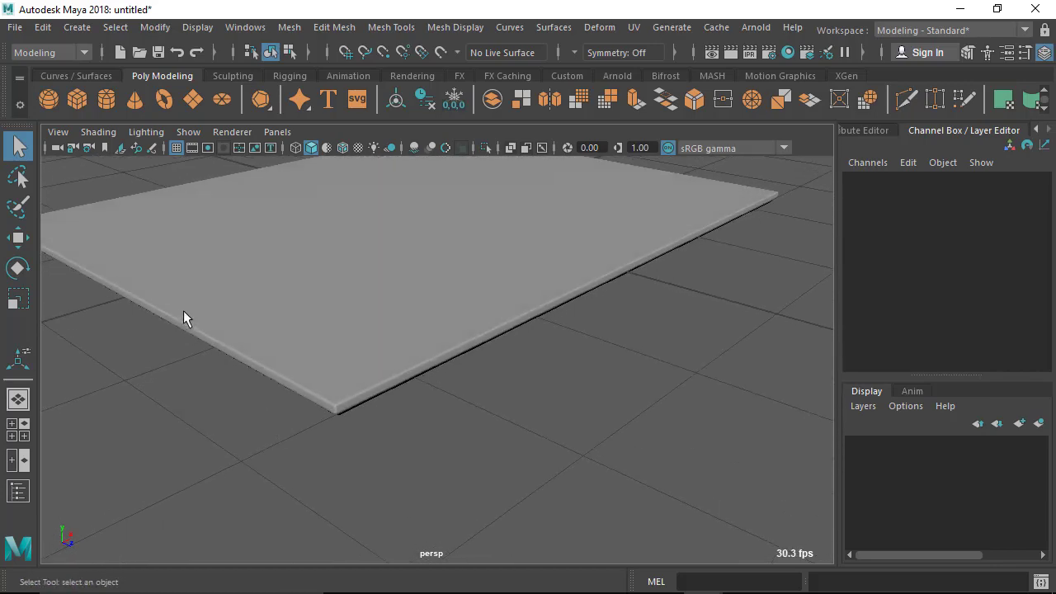
pyautogui.keyDown('alt'); pyautogui.moveTo(362, 408); pyautogui.dragTo(431, 408, button='middle'); pyautogui.keyUp('alt')
pyautogui.scroll(2, 391, 417)
pyautogui.scroll(1, 424, 445)
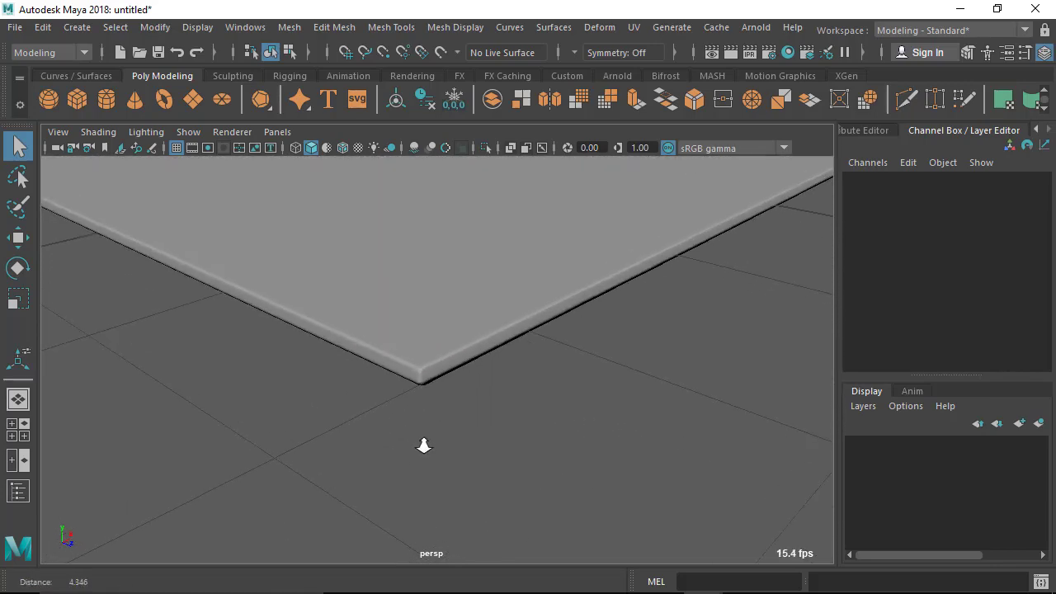
# Examine the slab's bevelled front corner up close, both selected with its wireframe and deselected with plain shading
pyautogui.keyDown('alt'); pyautogui.moveTo(424, 446); pyautogui.dragTo(413, 461, button='middle'); pyautogui.keyUp('alt')
pyautogui.scroll(1, 415, 465)
pyautogui.scroll(5, 344, 450)
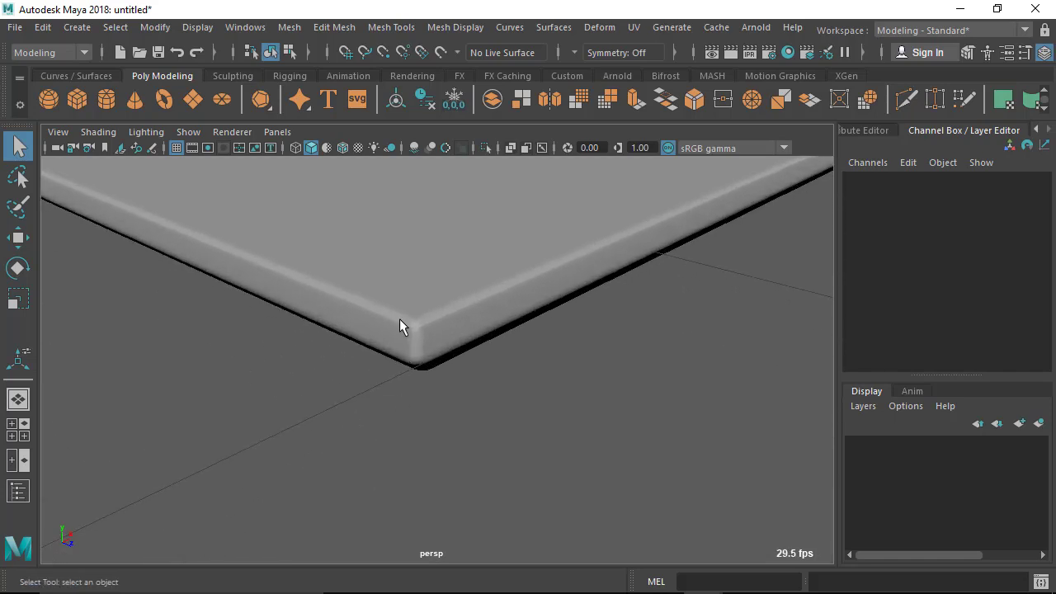
pyautogui.click(273, 281)
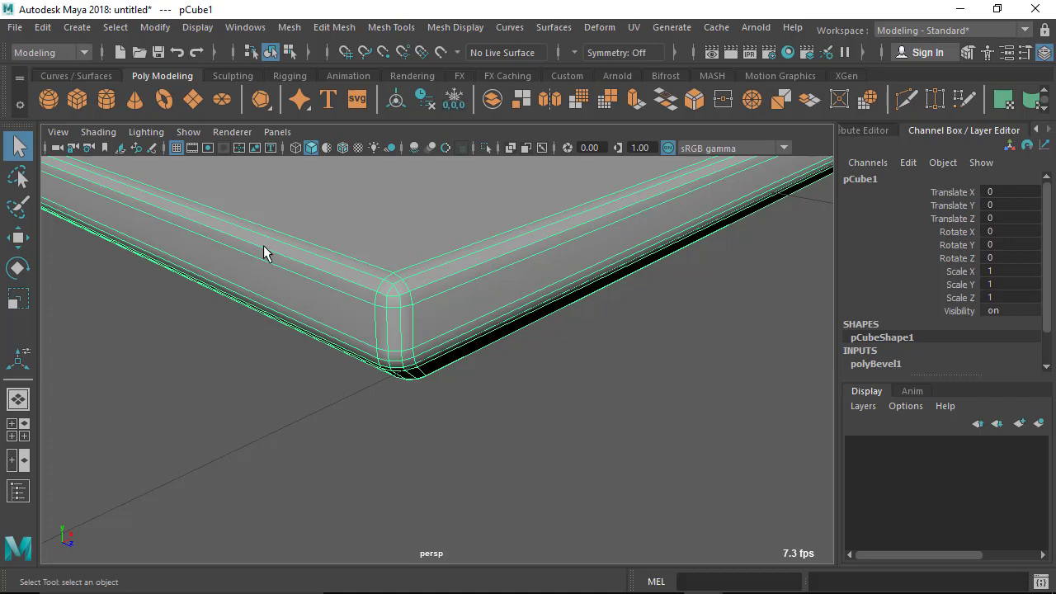
pyautogui.click(233, 349)
pyautogui.click(373, 293)
pyautogui.click(526, 371)
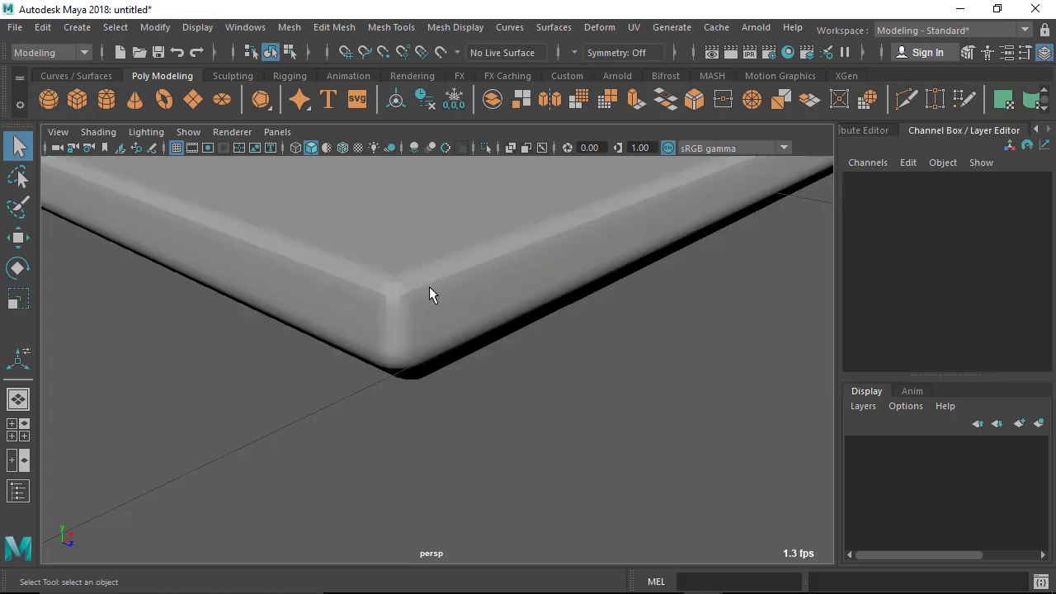
# Select the tabletop slab and set its polyBevel1 Segments to 4
pyautogui.click(429, 287)
pyautogui.scroll(-1, 920, 315)
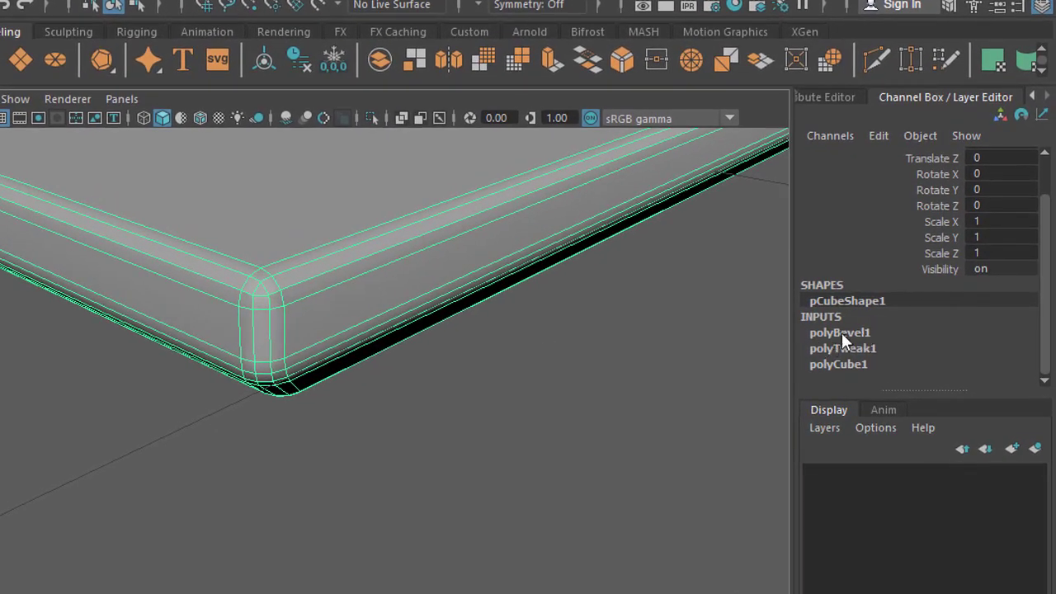
pyautogui.click(880, 327)
pyautogui.scroll(-5, 916, 316)
pyautogui.scroll(1, 929, 262)
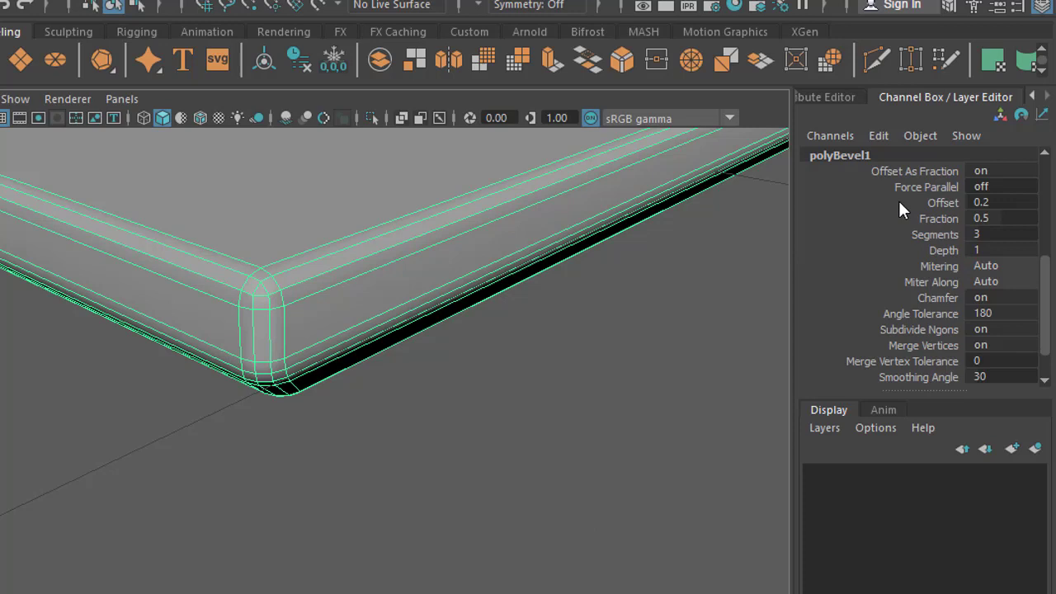
pyautogui.click(984, 235)
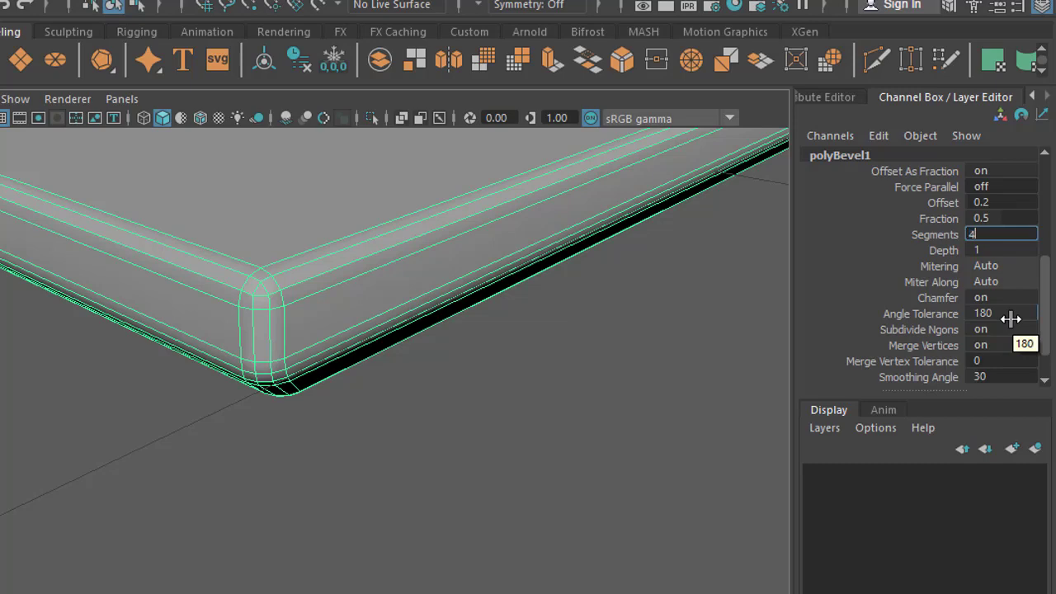
pyautogui.press('Return')
# Vary the bevel's Segments value interactively up to 12 and settle on 5
pyautogui.click(938, 237)
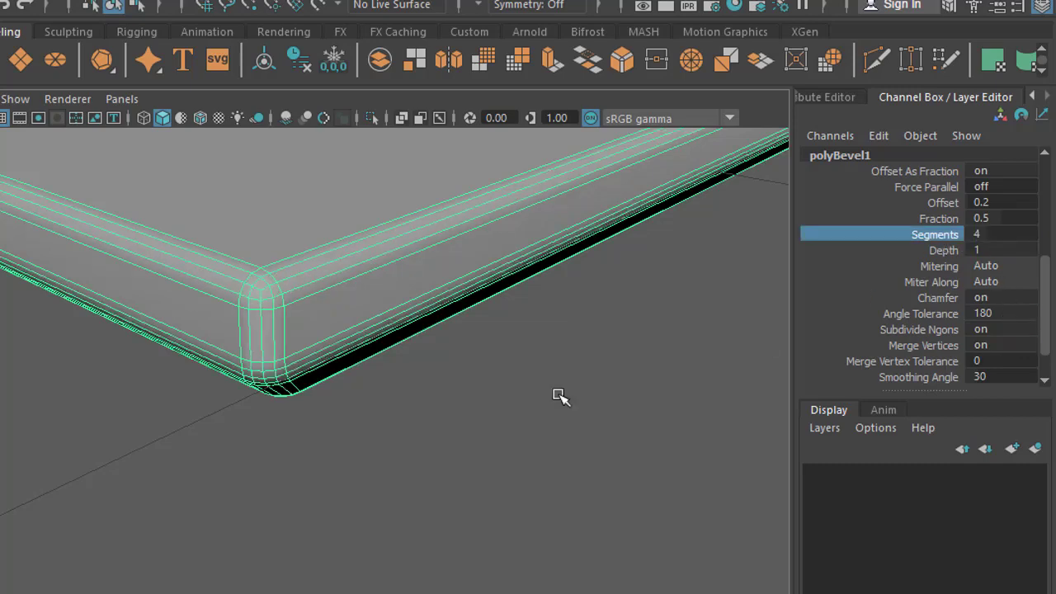
pyautogui.scroll(2, 242, 419)
pyautogui.scroll(-3, 249, 416)
pyautogui.scroll(3, 323, 308)
pyautogui.scroll(-1, 298, 287)
pyautogui.moveTo(291, 267); pyautogui.dragTo(768, 275, button='middle')
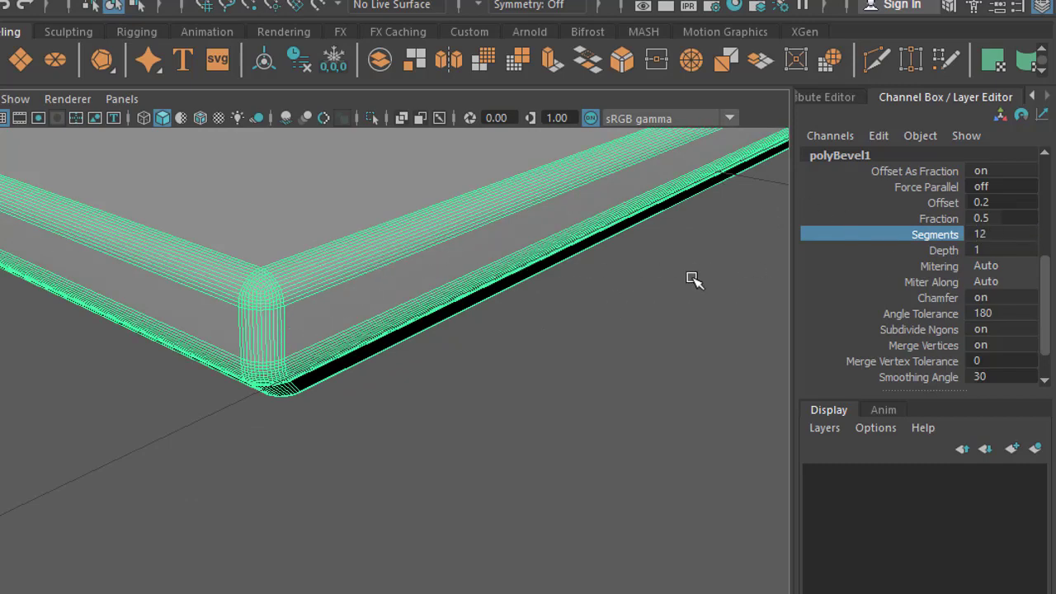
pyautogui.moveTo(487, 253); pyautogui.dragTo(432, 276, button='middle')
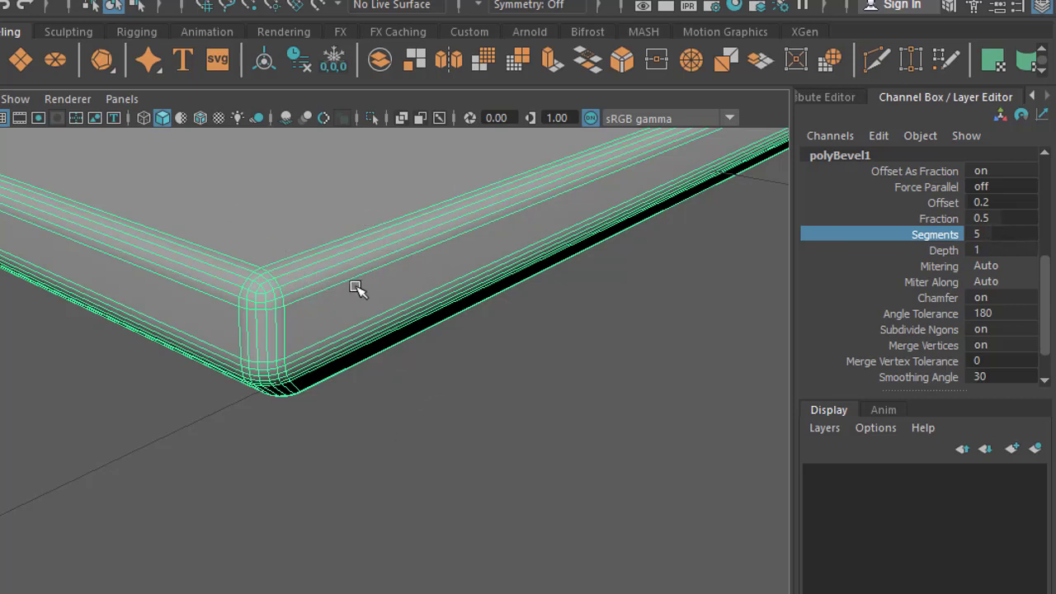
pyautogui.scroll(-5, 360, 289)
pyautogui.scroll(5, 368, 309)
pyautogui.scroll(5, 353, 230)
pyautogui.scroll(-5, 353, 230)
# Raise the bevel's Fraction to 0.6
pyautogui.click(948, 219)
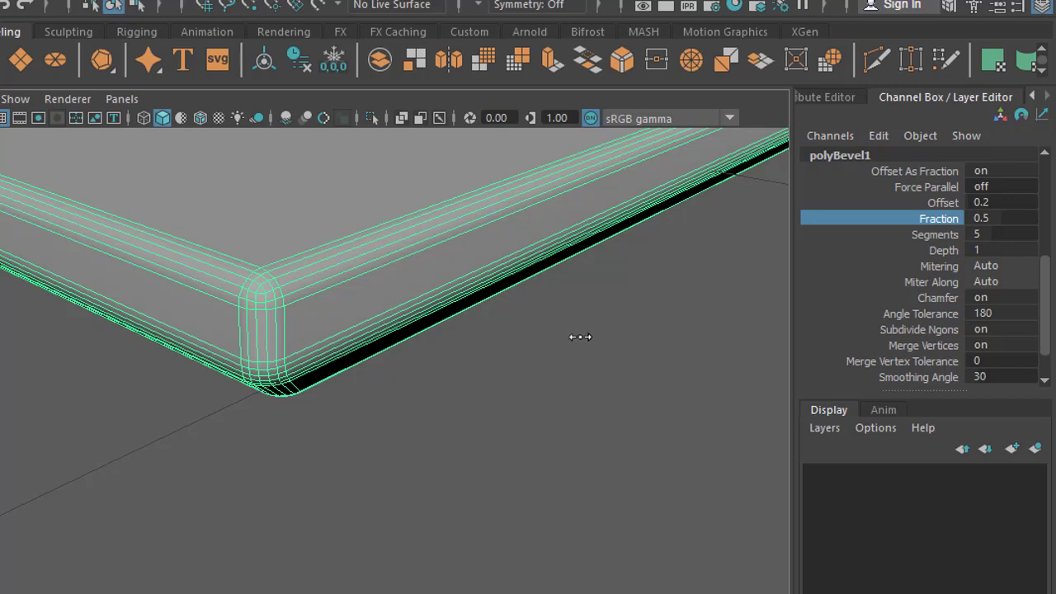
pyautogui.moveTo(580, 336); pyautogui.dragTo(584, 344, button='middle')
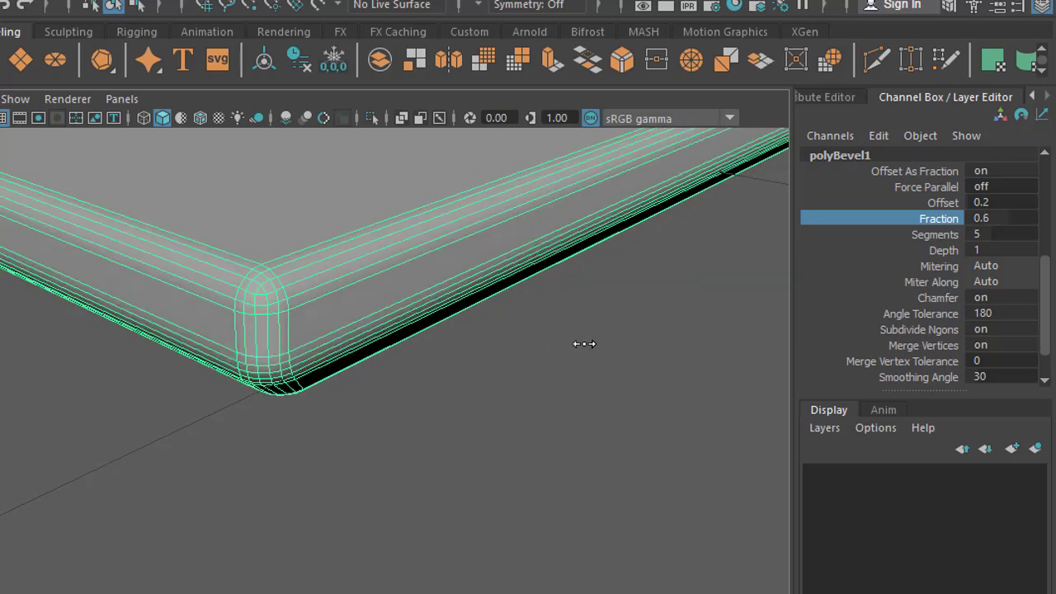
pyautogui.doubleClick(996, 216)
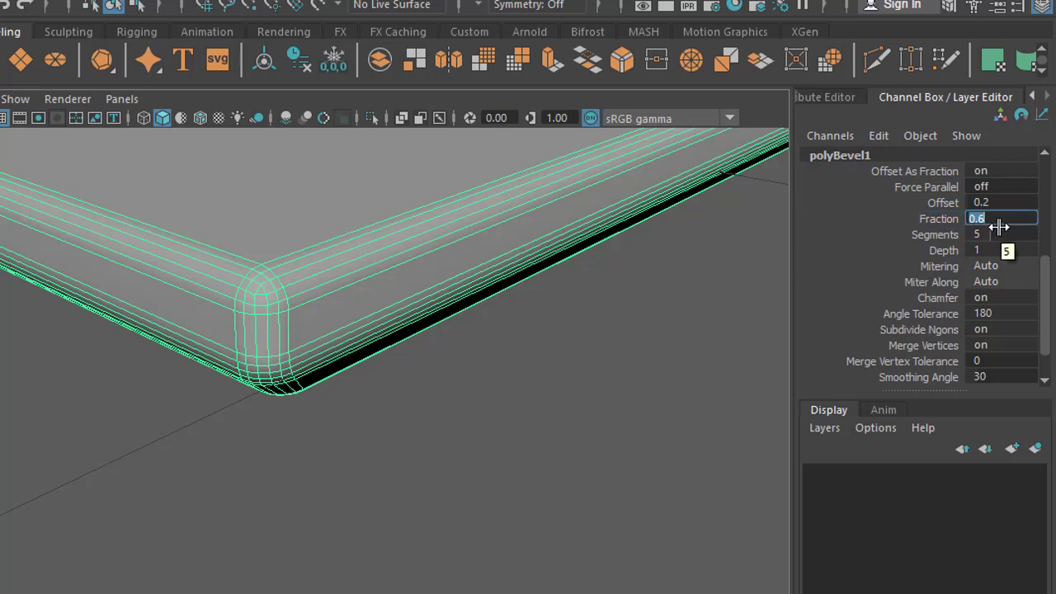
# Adjust the bevel's Fraction interactively, trying 0.4 and 0.8, and settle on 0.23
pyautogui.click(938, 219)
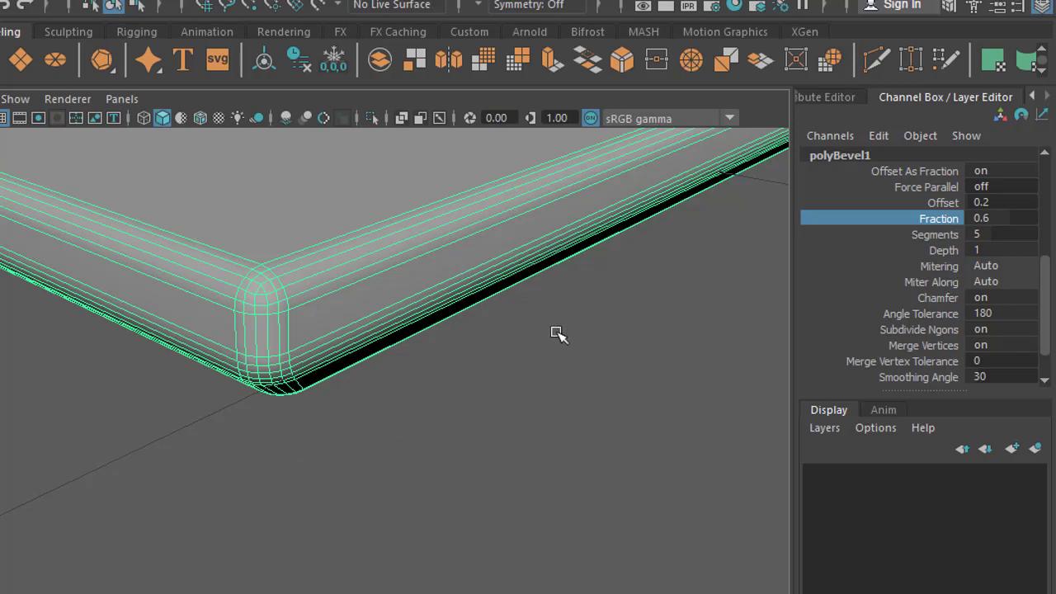
pyautogui.moveTo(558, 333); pyautogui.dragTo(622, 337, button='middle')
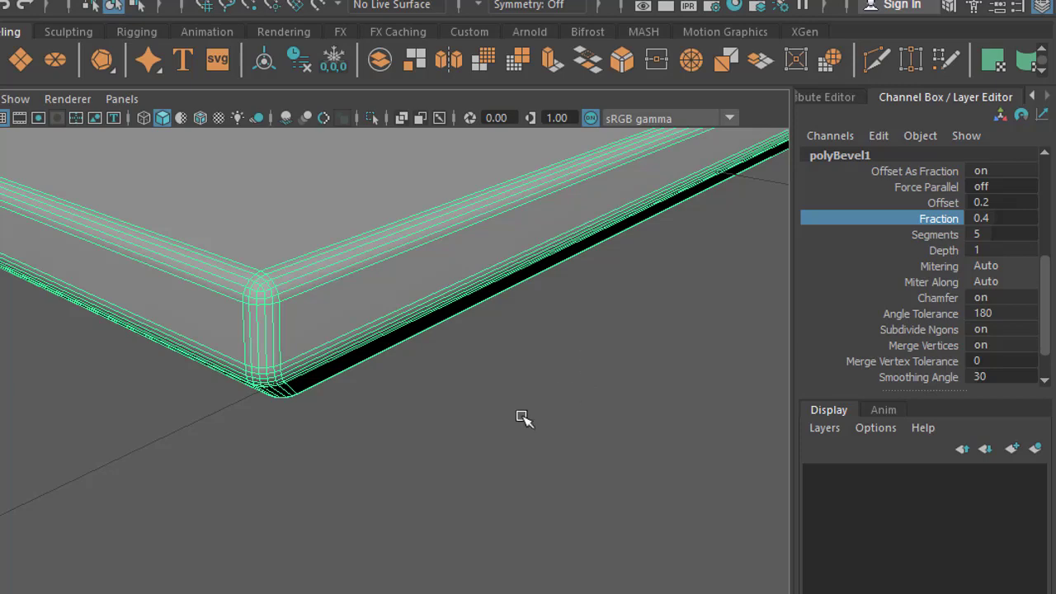
pyautogui.moveTo(601, 369); pyautogui.dragTo(603, 370, button='middle')
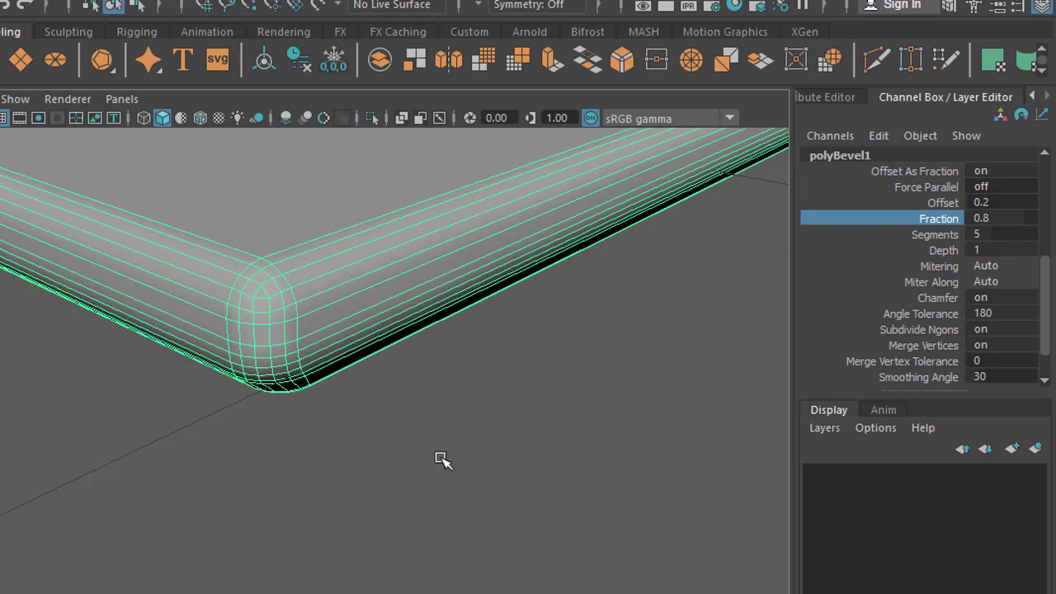
pyautogui.hotkey('ctrl', 'z')
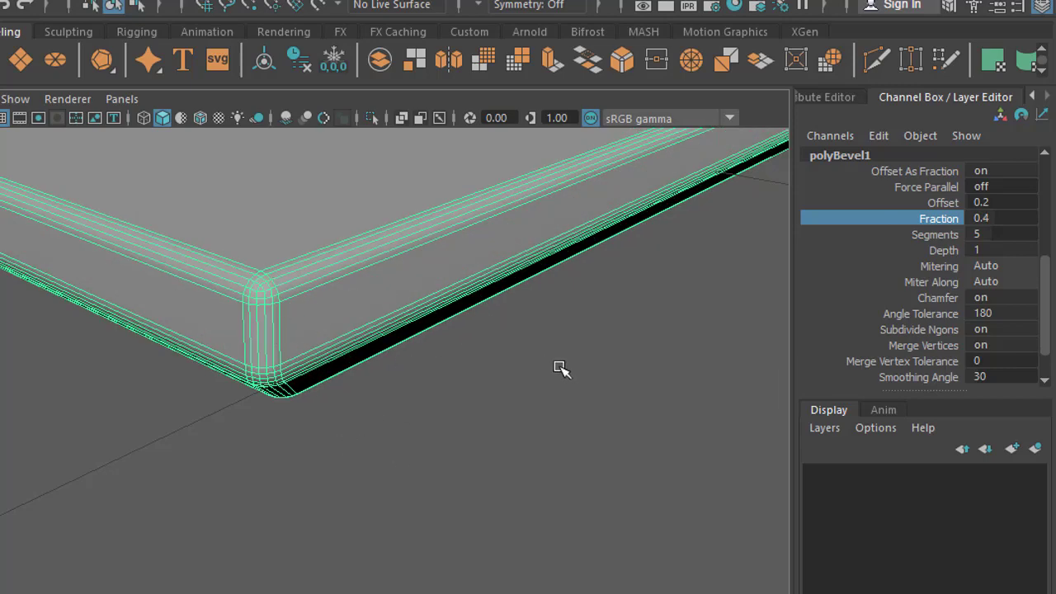
pyautogui.moveTo(561, 367); pyautogui.dragTo(556, 367, button='middle')
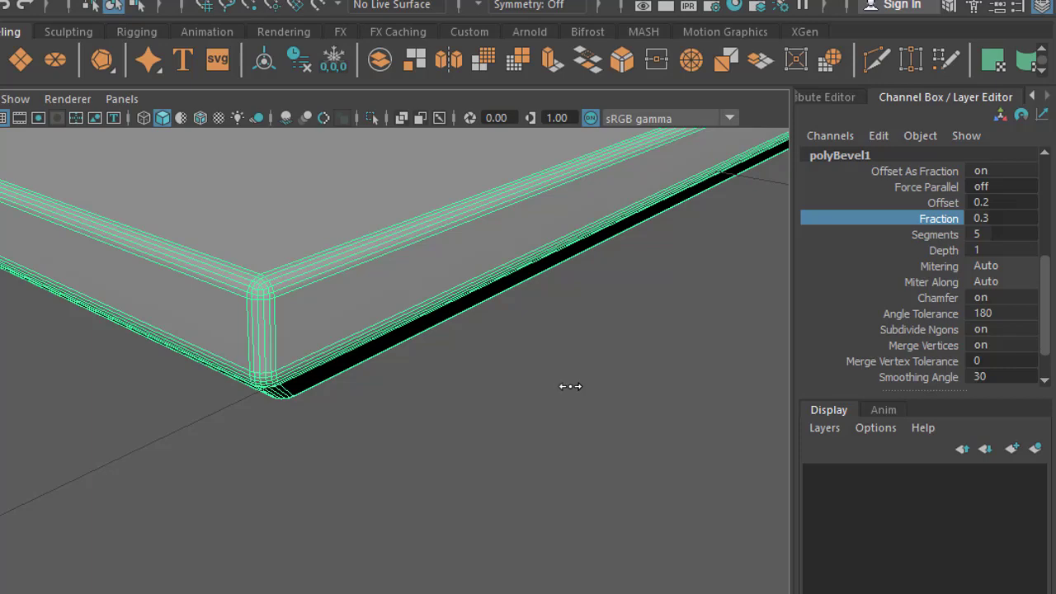
pyautogui.moveTo(568, 385); pyautogui.dragTo(564, 400, button='middle')
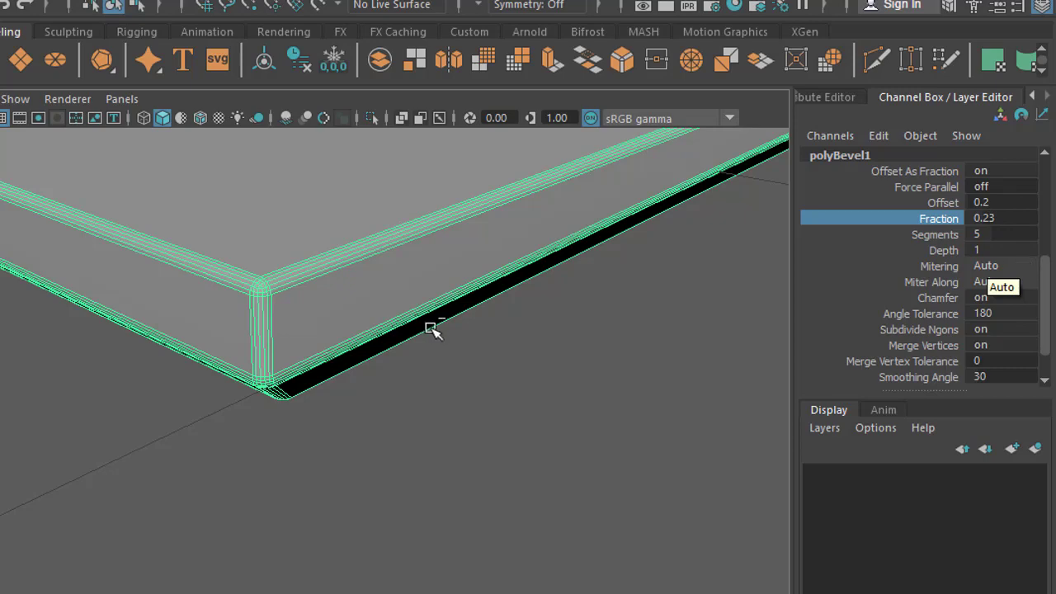
# Clear the selection and examine the whole tabletop with its tightened bevel from several distances and angles
pyautogui.moveTo(398, 399)
pyautogui.mouseDown(button='middle')
pyautogui.moveTo(423, 403)
pyautogui.moveTo(391, 405)
pyautogui.moveTo(401, 416)
pyautogui.mouseUp(button='middle')
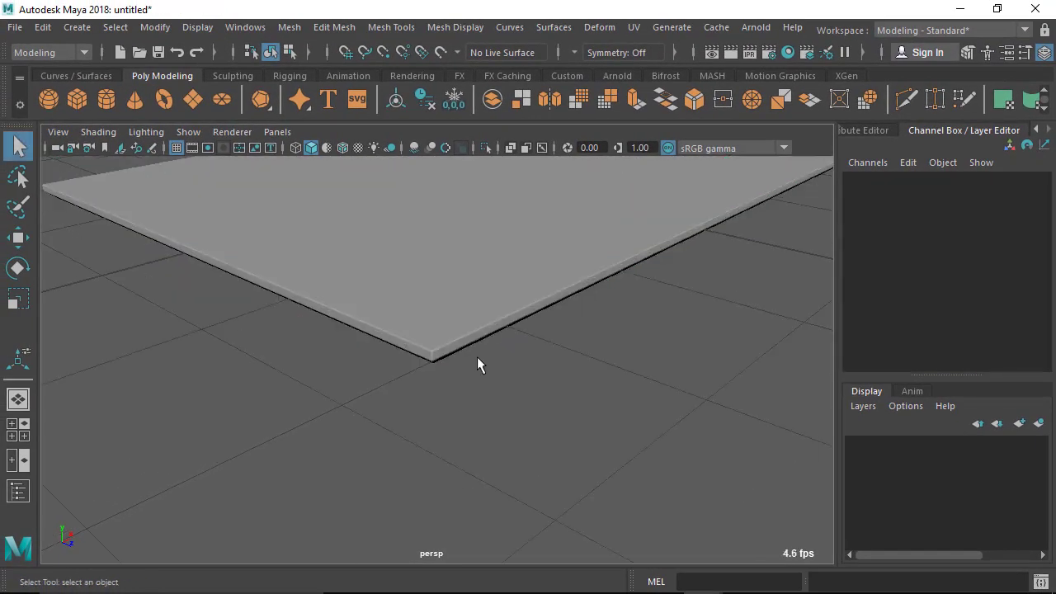
pyautogui.scroll(3, 479, 358)
pyautogui.hotkey('ctrl', 'z')
pyautogui.moveTo(475, 280); pyautogui.dragTo(570, 80, button='right')
pyautogui.click(691, 389)
pyautogui.scroll(-3, 560, 396)
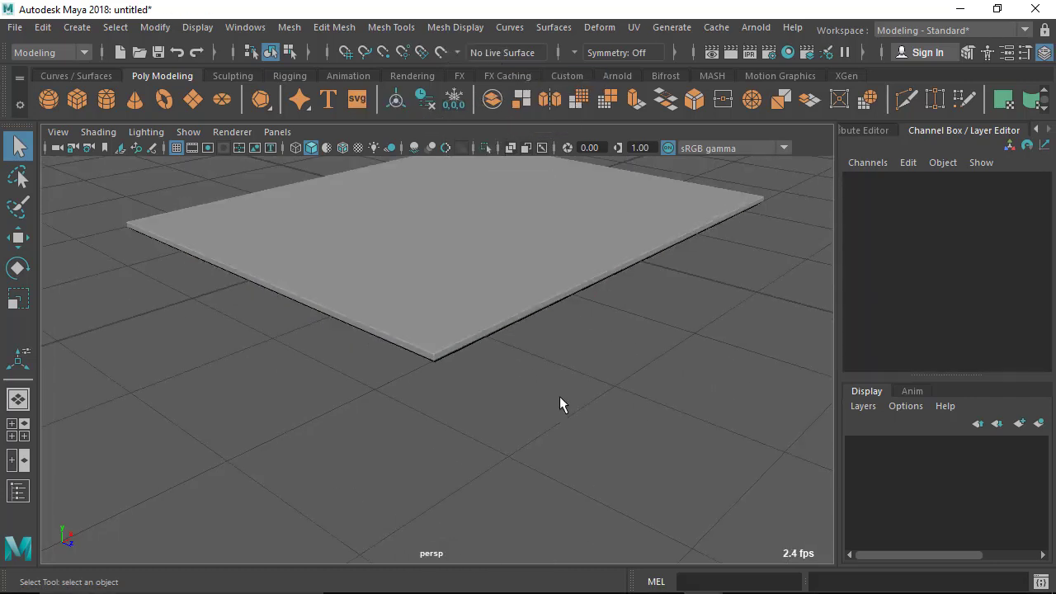
pyautogui.keyDown('alt'); pyautogui.moveTo(560, 396); pyautogui.dragTo(482, 425); pyautogui.keyUp('alt')
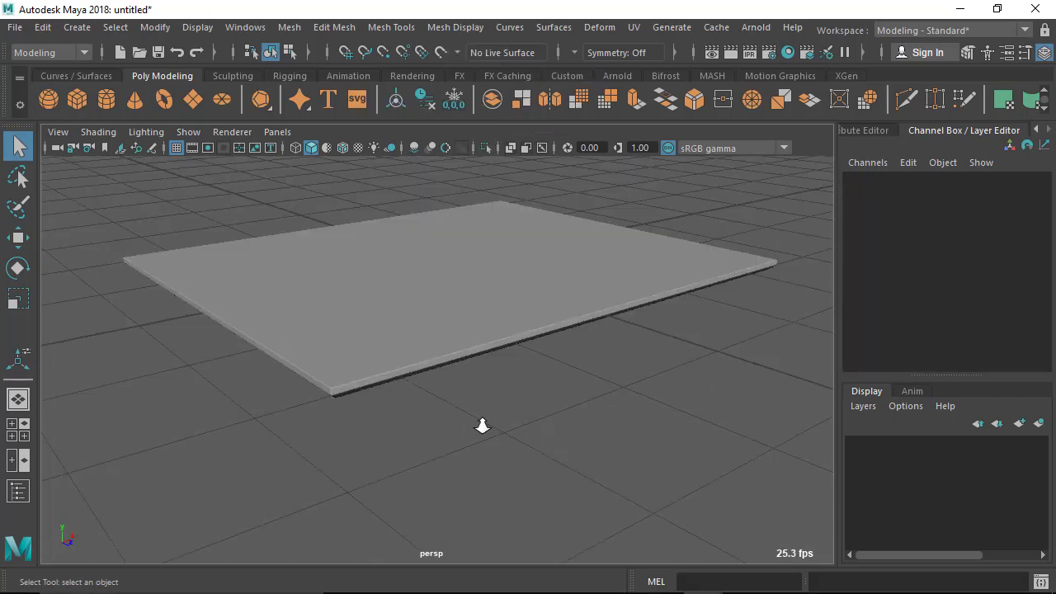